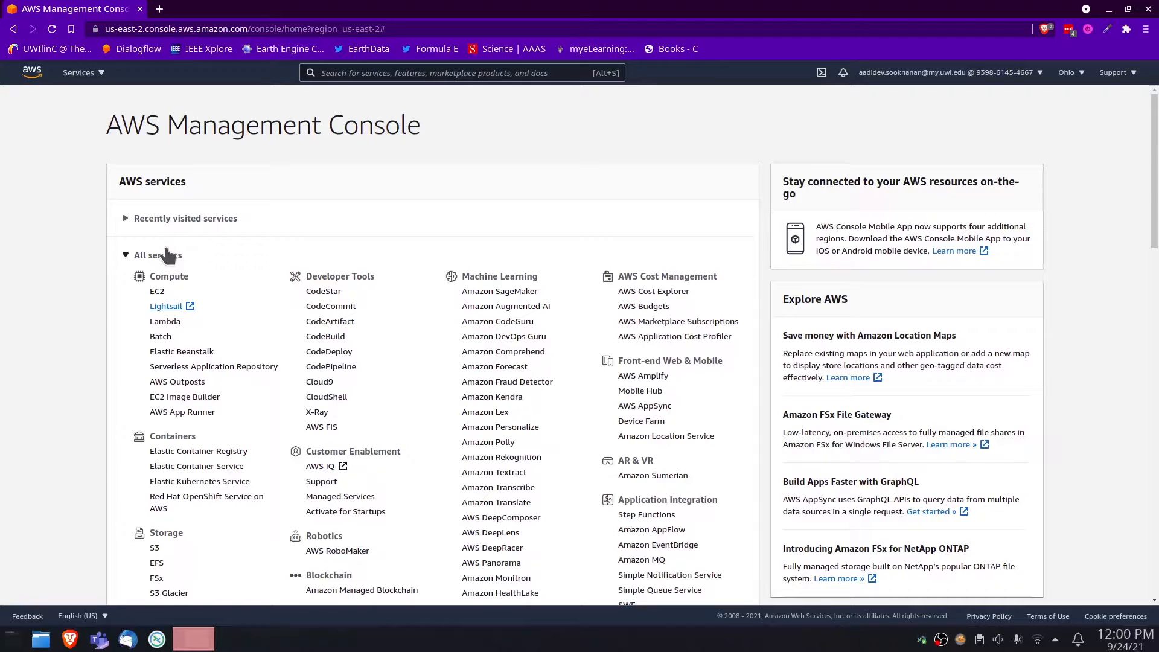
# Start a new Lightsail instance on the Linux/Unix platform using the OS-only Ubuntu 20.04 LTS blueprint
pyautogui.click(172, 309)
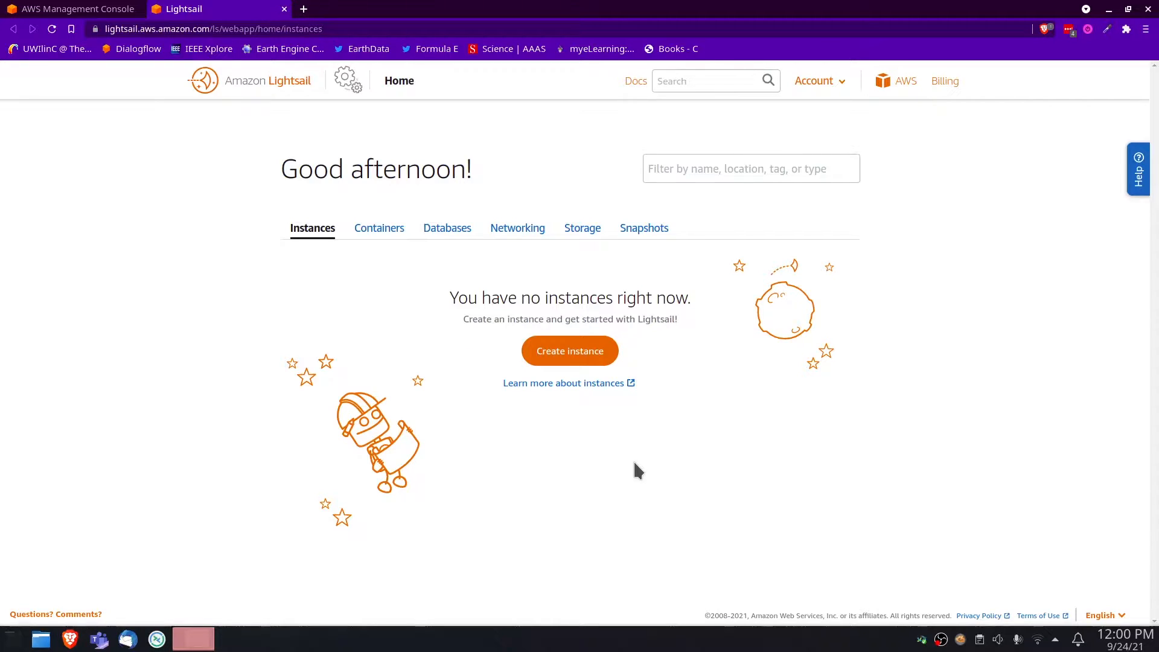
pyautogui.click(583, 356)
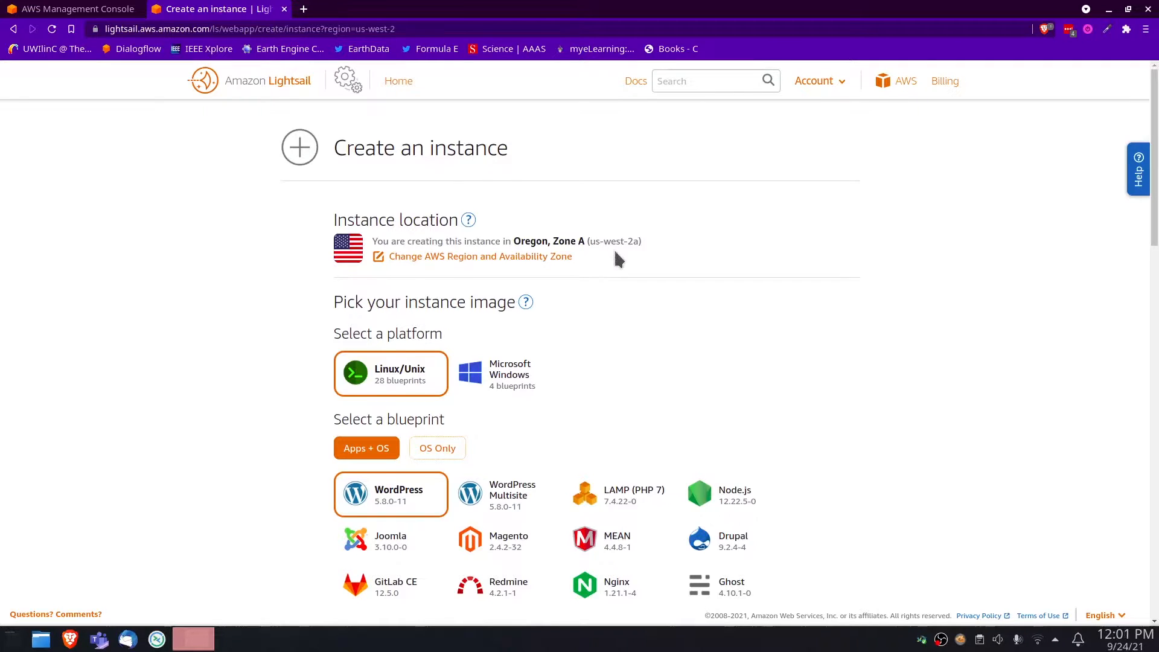
pyautogui.scroll(-4, 614, 249)
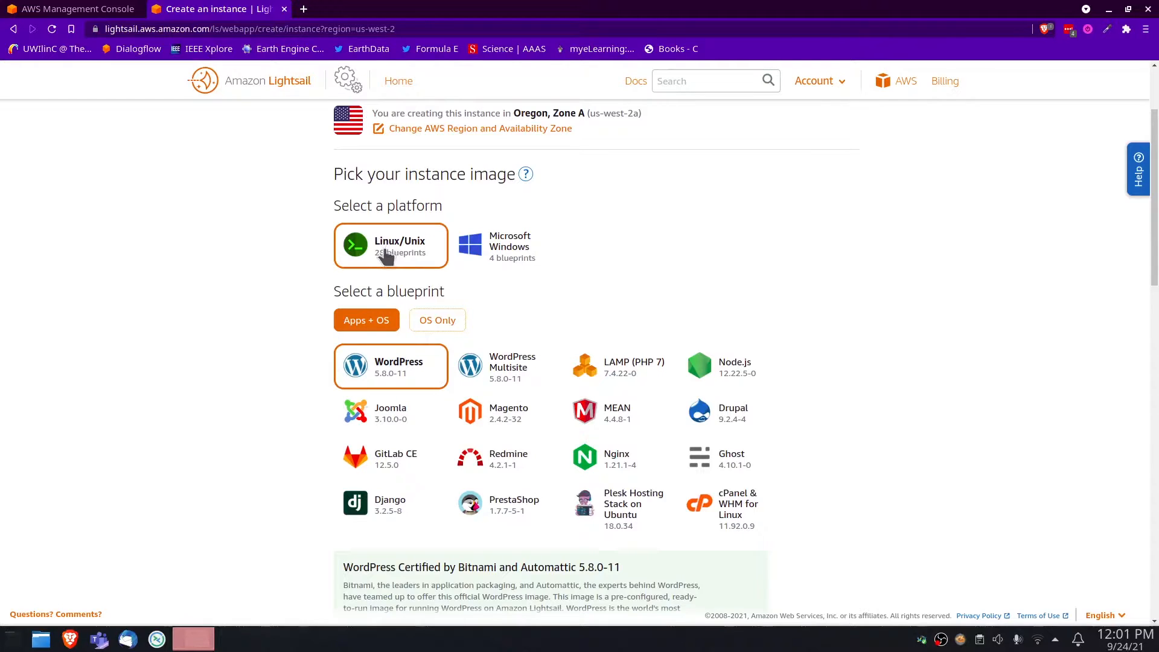
pyautogui.scroll(-2, 374, 296)
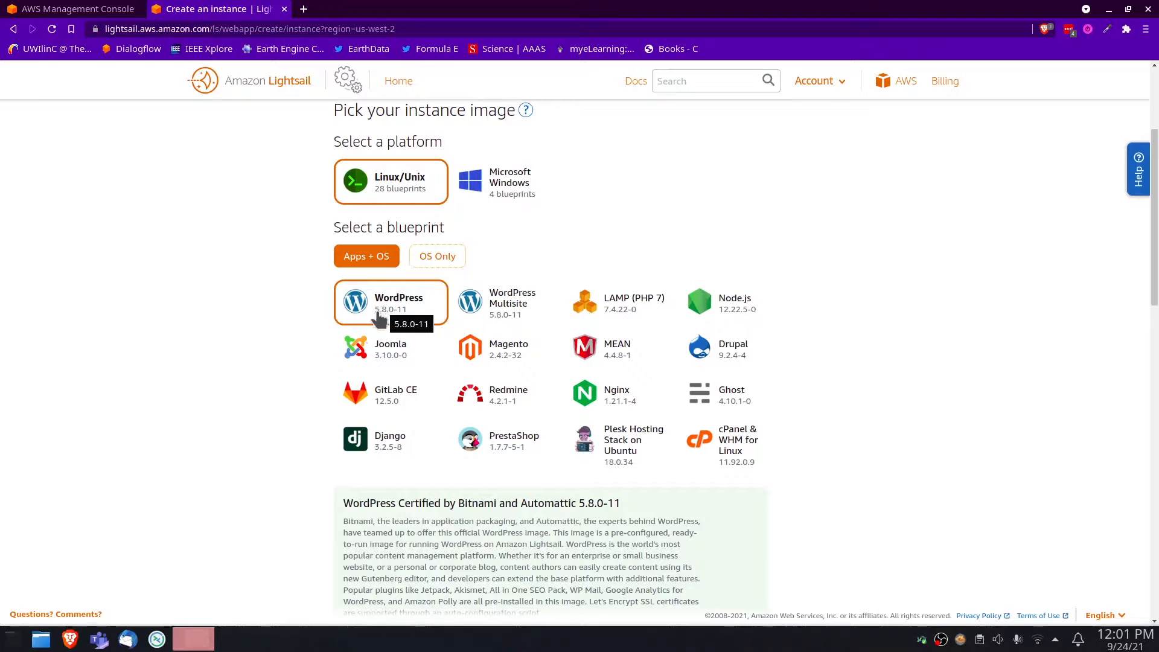
pyautogui.click(433, 264)
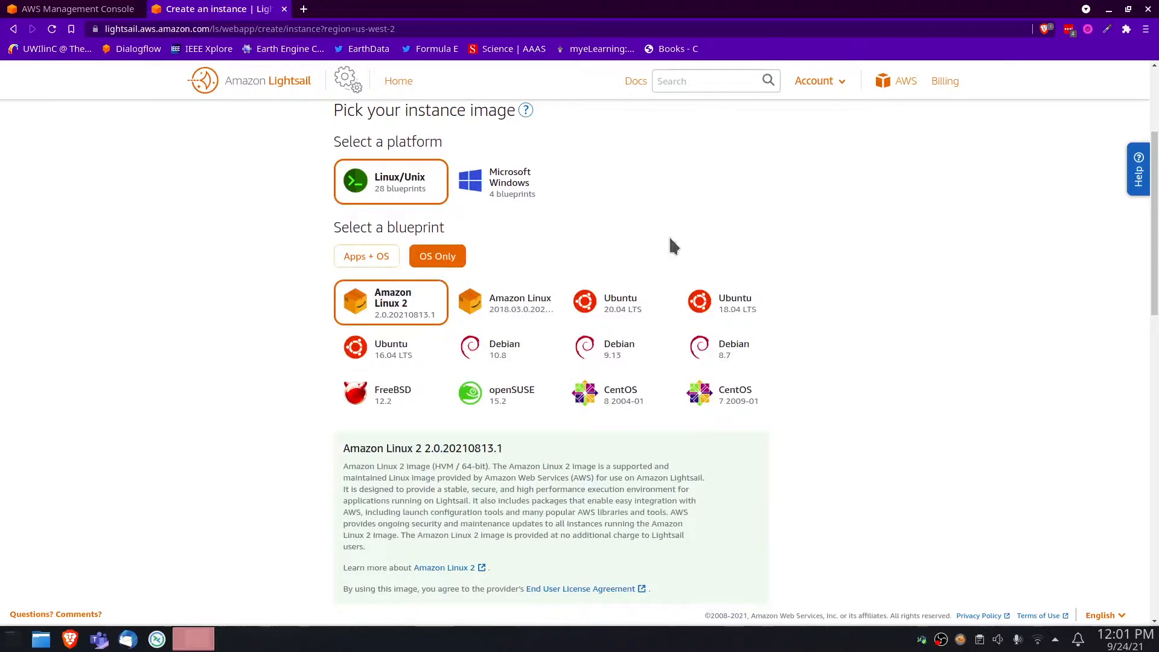
pyautogui.doubleClick(612, 315)
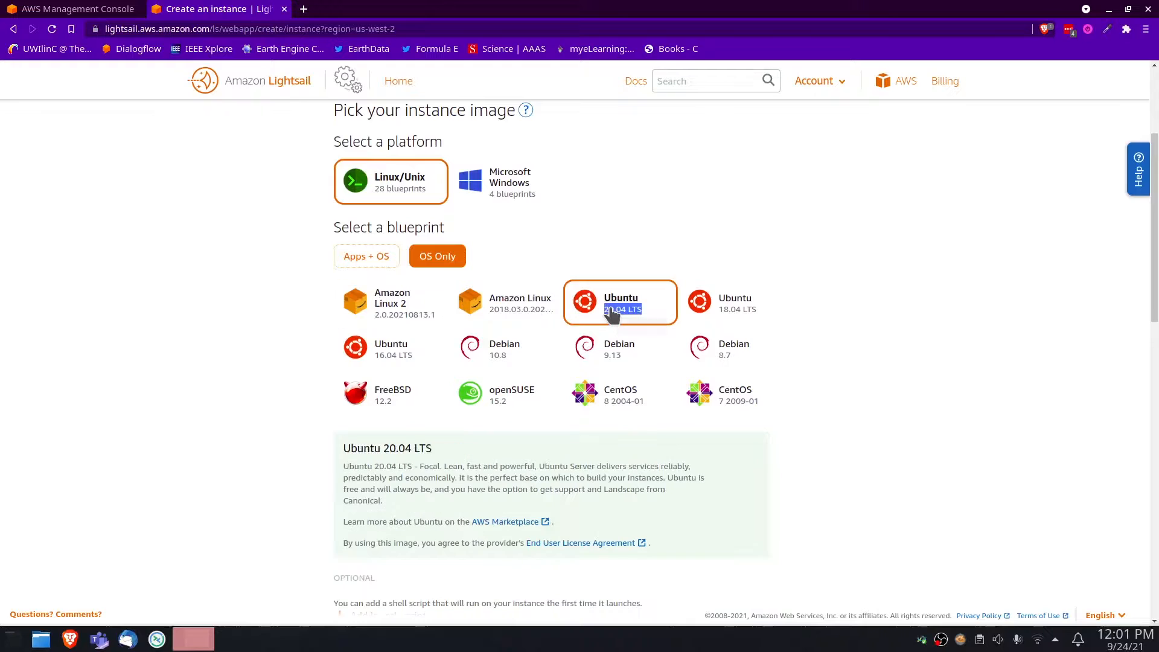
pyautogui.click(624, 239)
# Add a launch script to the instance containing the command apt-get -y update
pyautogui.scroll(-3, 833, 430)
pyautogui.scroll(-1, 833, 428)
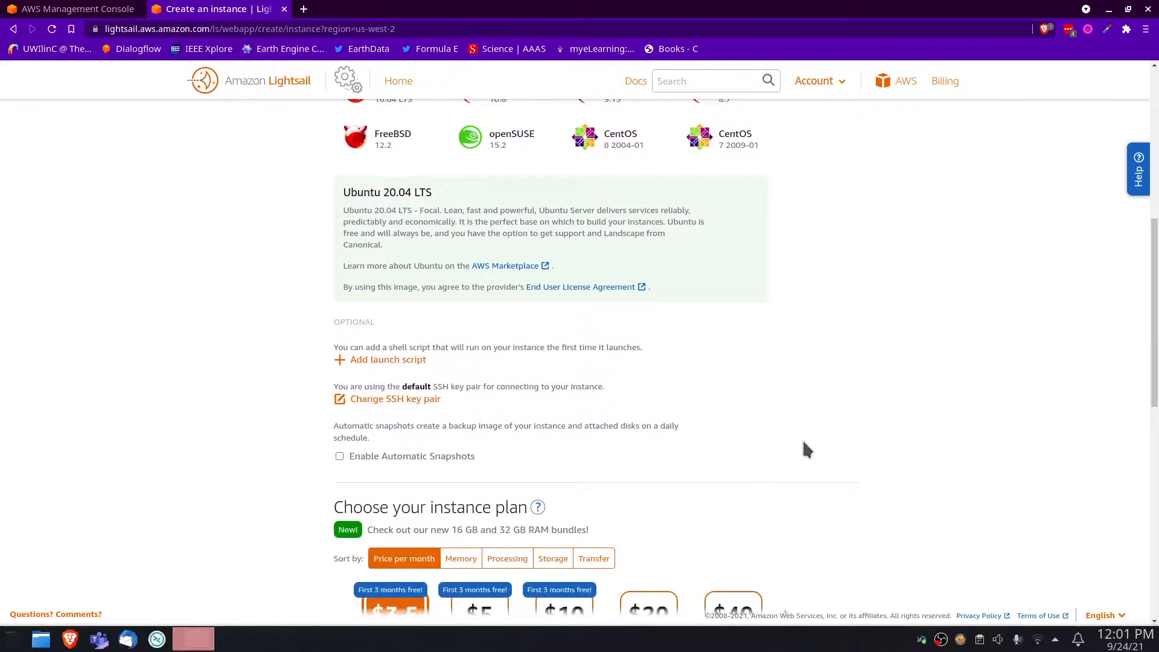
pyautogui.scroll(-1, 794, 435)
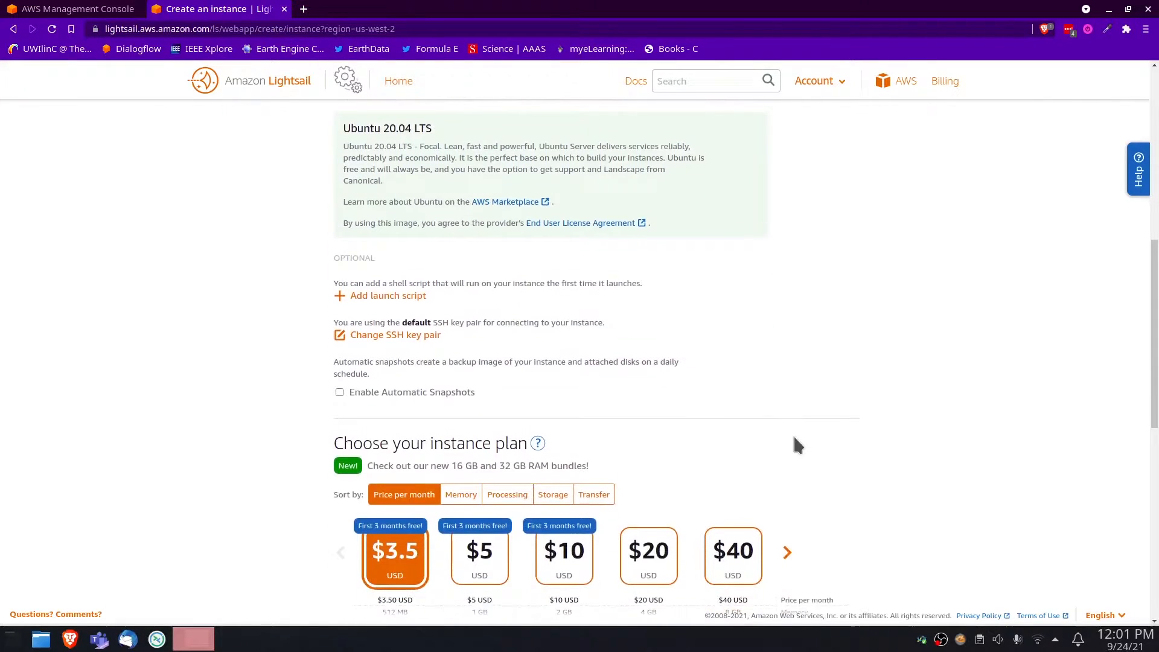
pyautogui.click(390, 299)
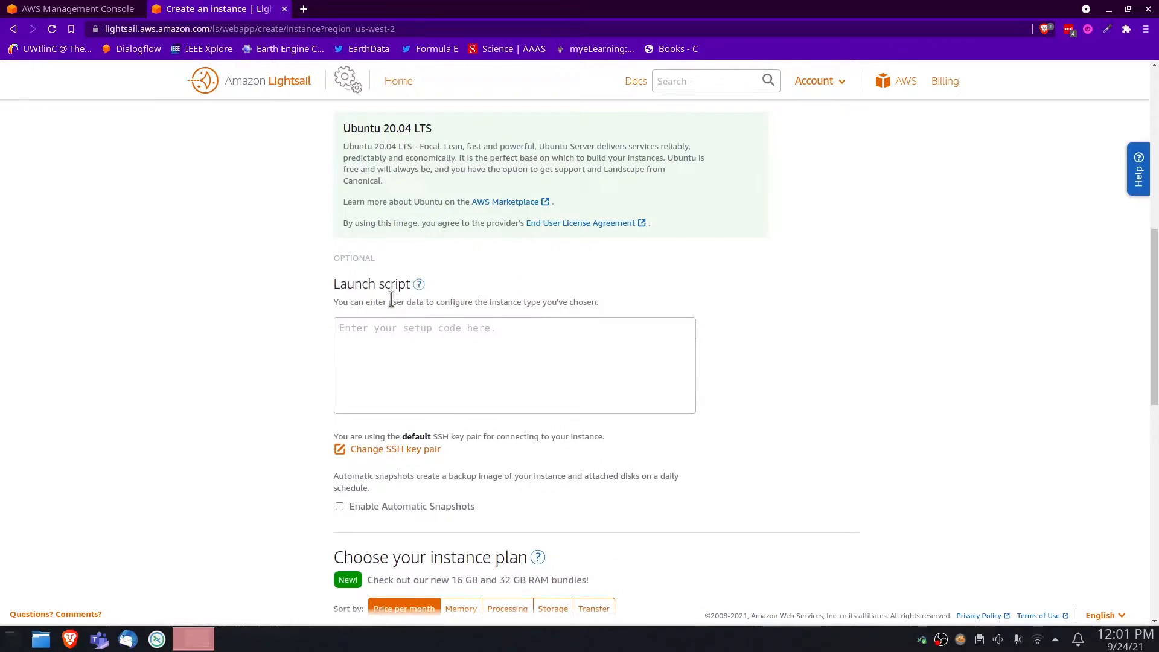
pyautogui.click(424, 328)
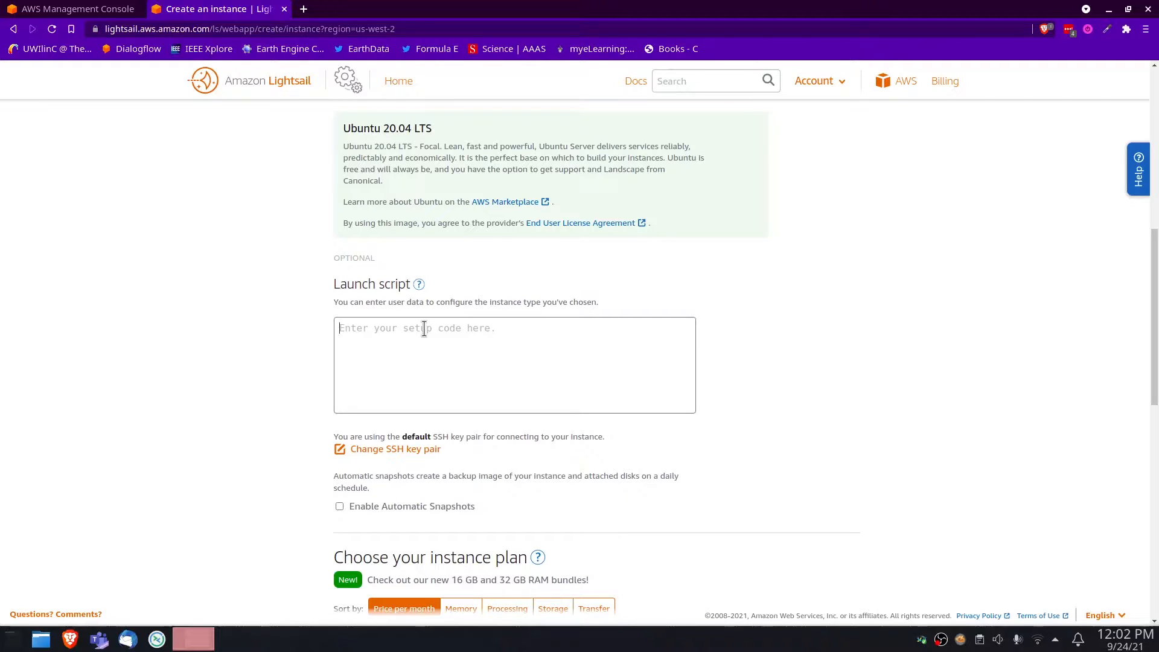
pyautogui.write('apt-get -y')
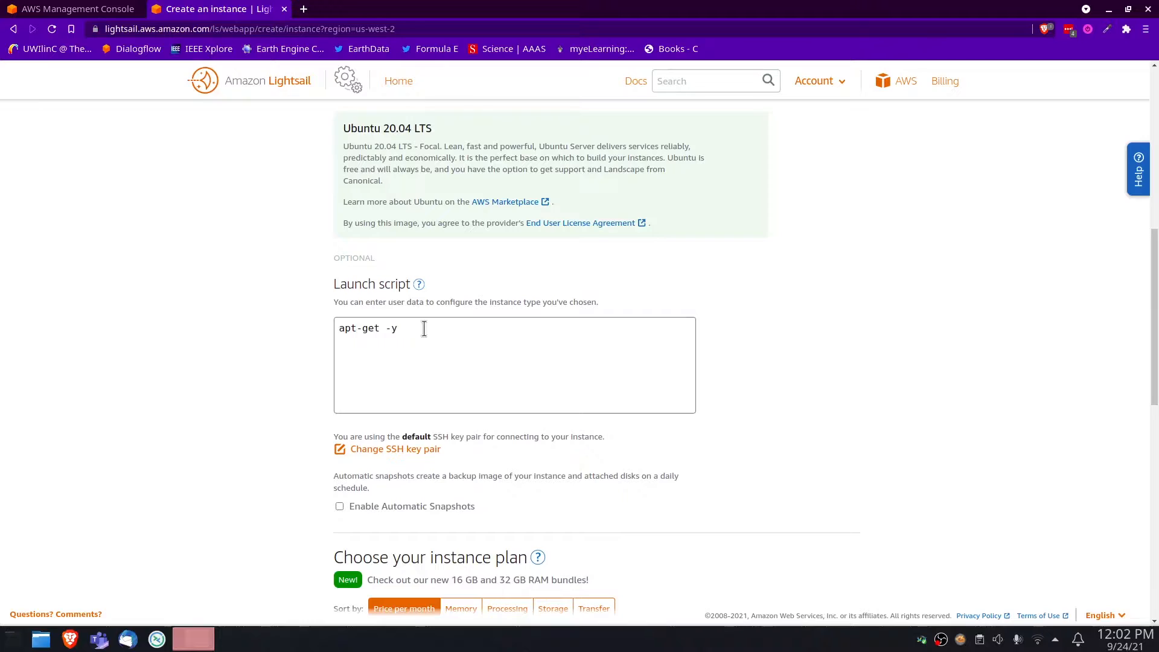
pyautogui.write(' update')
# Name the instance Ubuntu-1, keeping the $3.5 plan
pyautogui.scroll(-3, 582, 417)
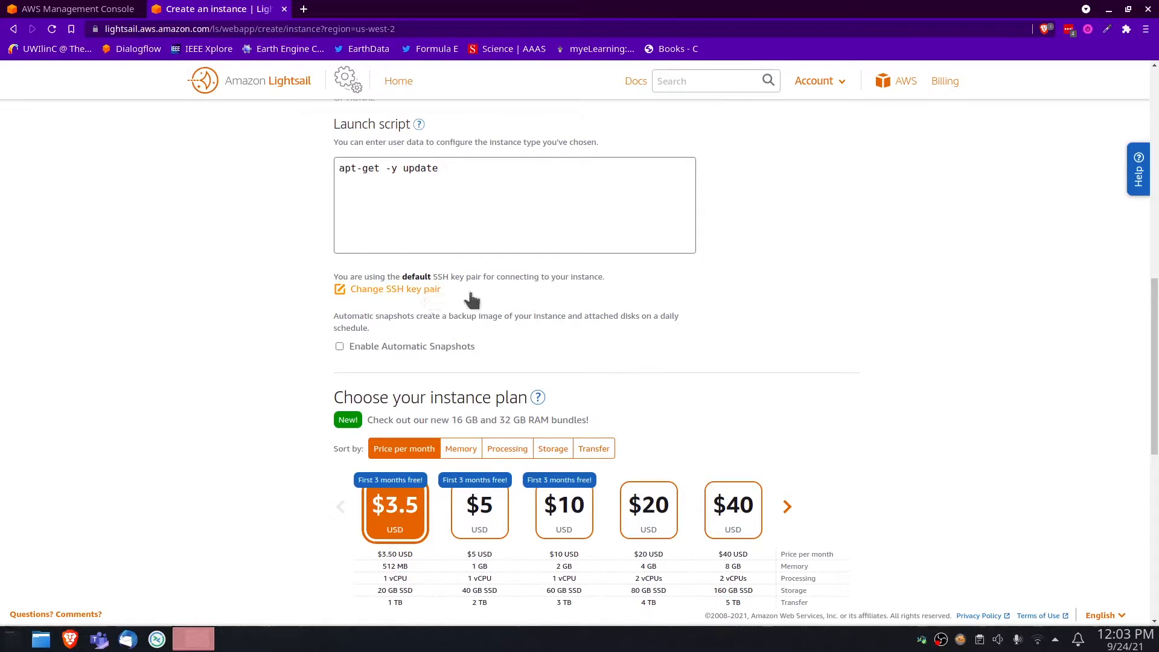
pyautogui.scroll(-3, 992, 344)
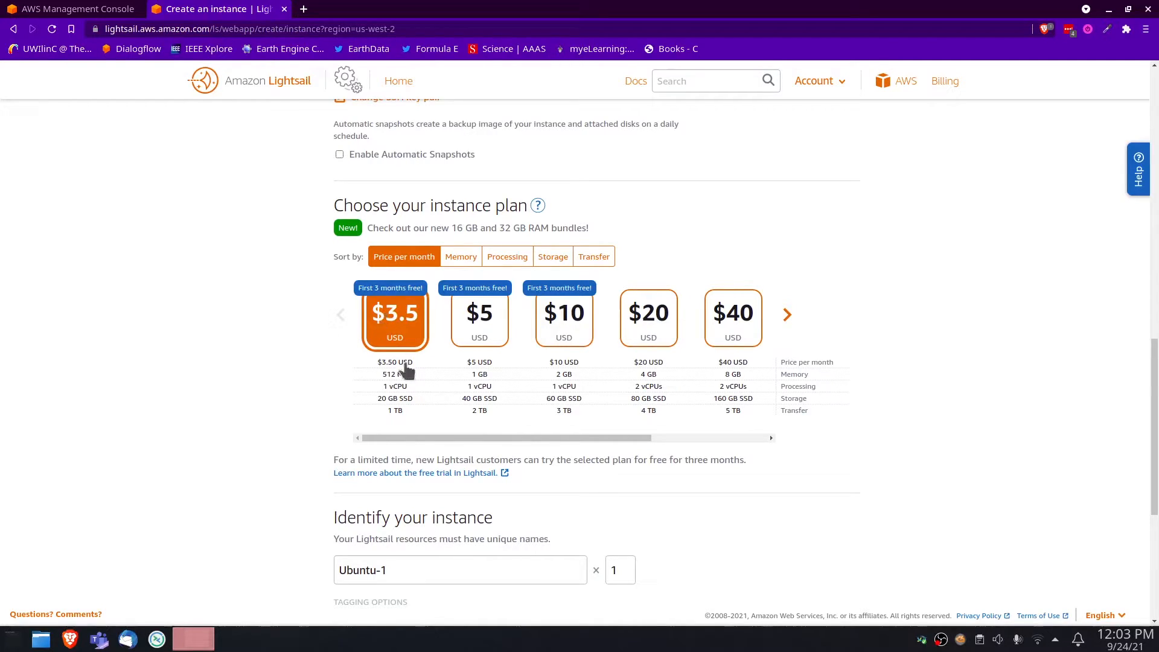
pyautogui.scroll(-4, 468, 425)
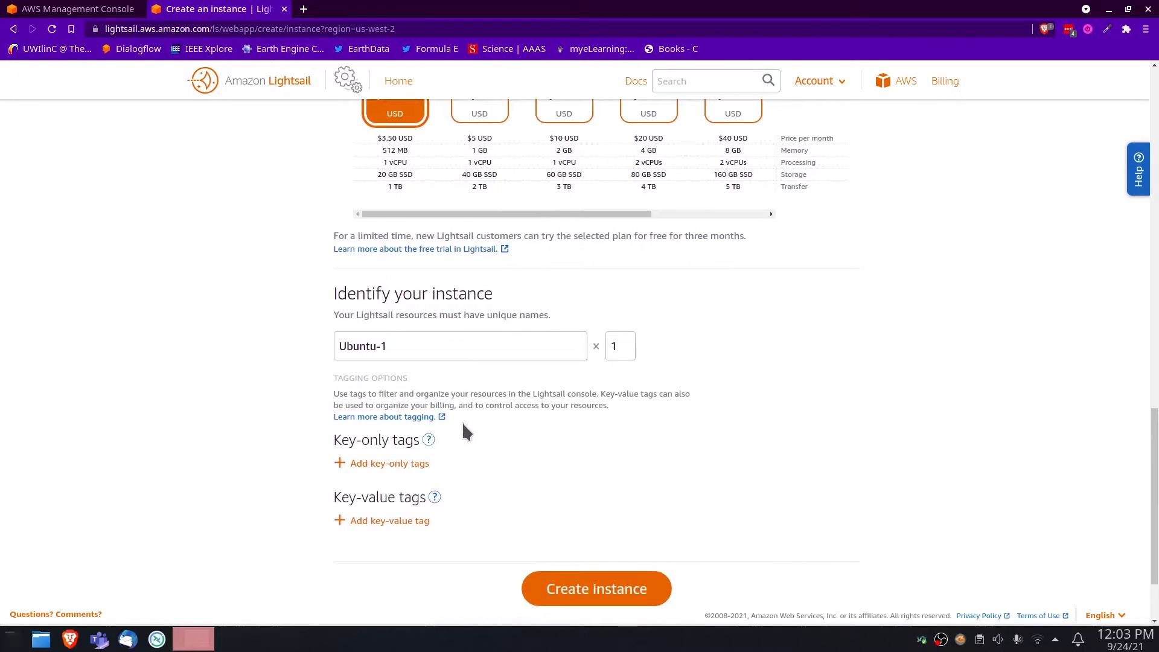
pyautogui.tripleClick(426, 345)
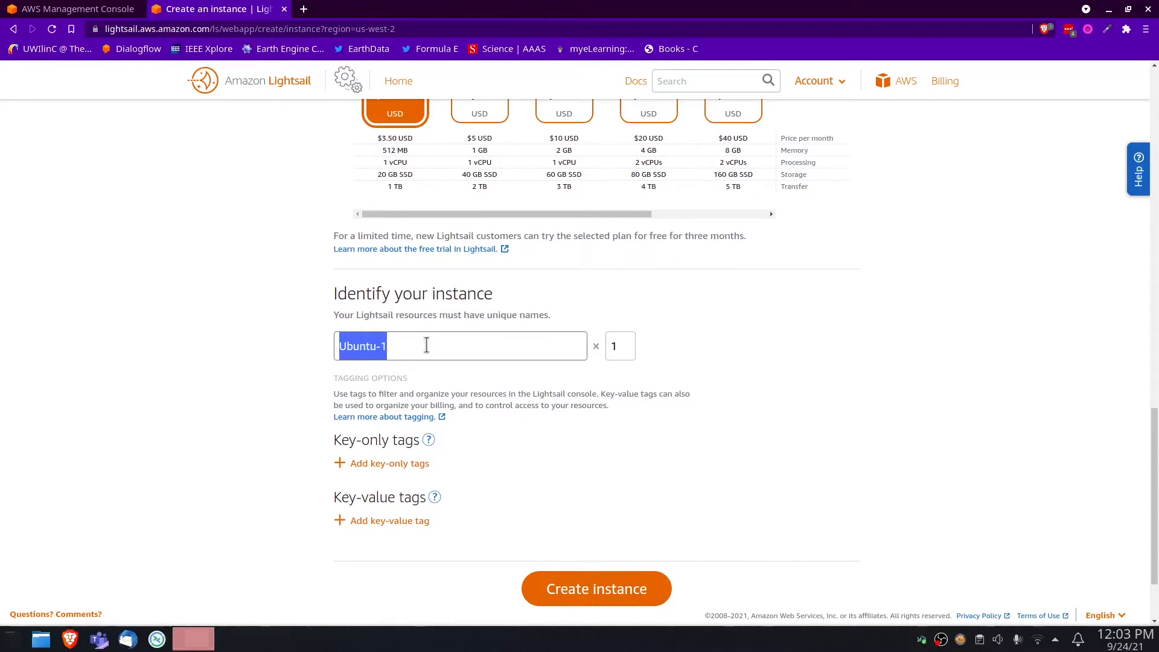
pyautogui.write('Ubuntu')
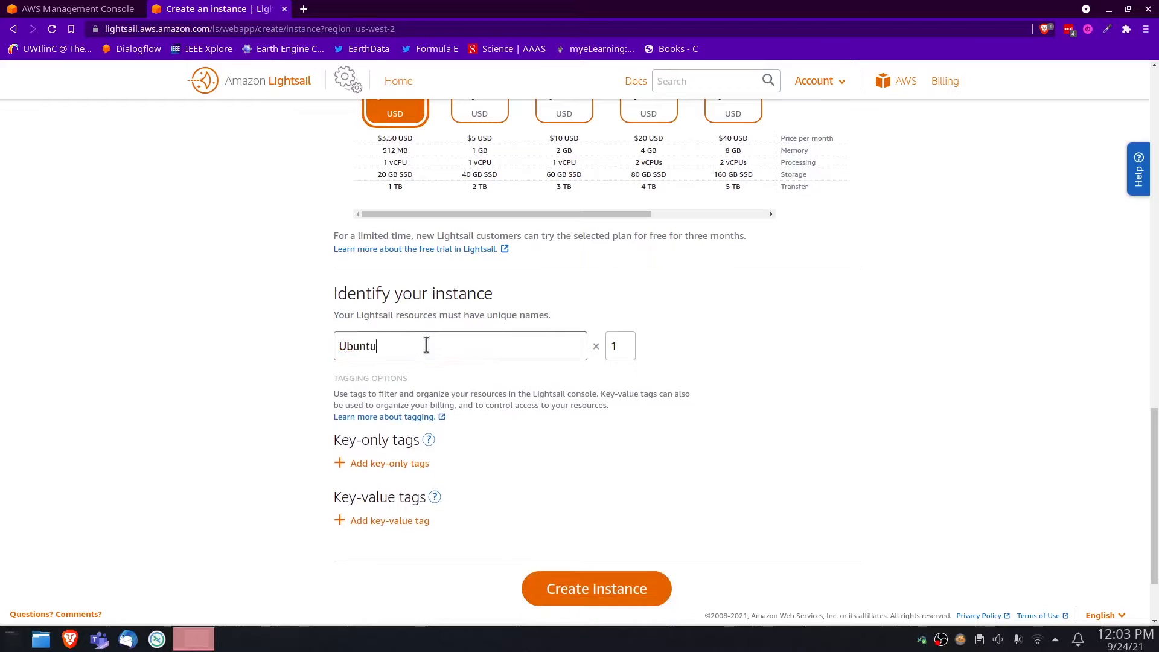
pyautogui.write('-1')
# Add a key-value tag with key os and value linux, and create the instance
pyautogui.click(401, 520)
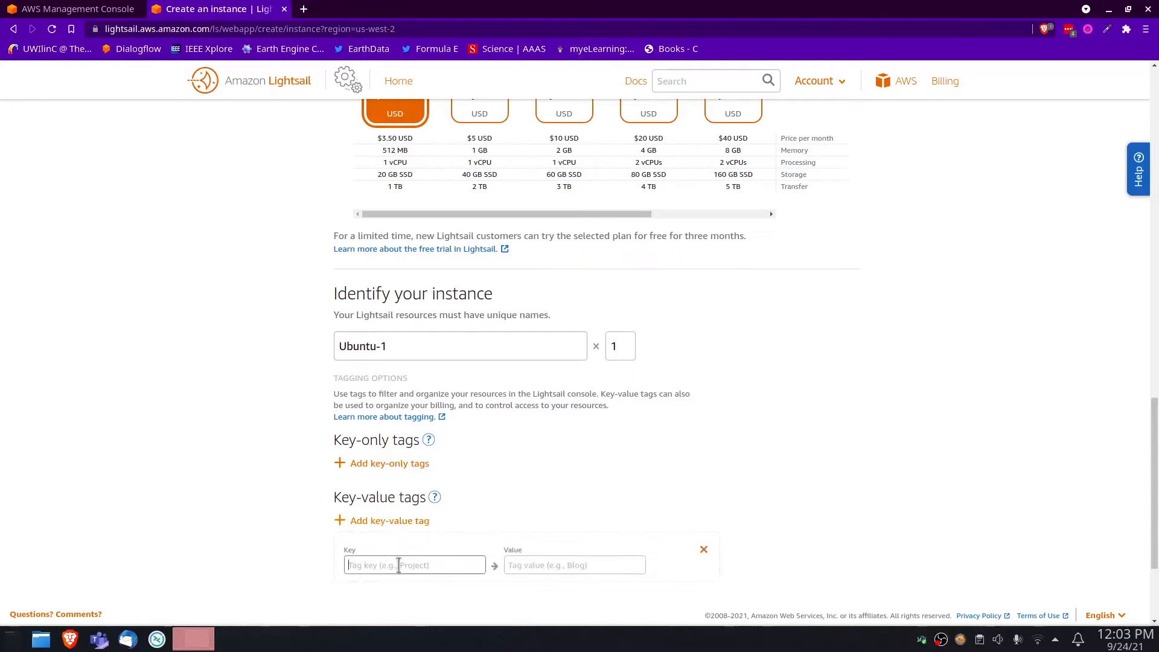
pyautogui.write('os')
pyautogui.press('Tab')
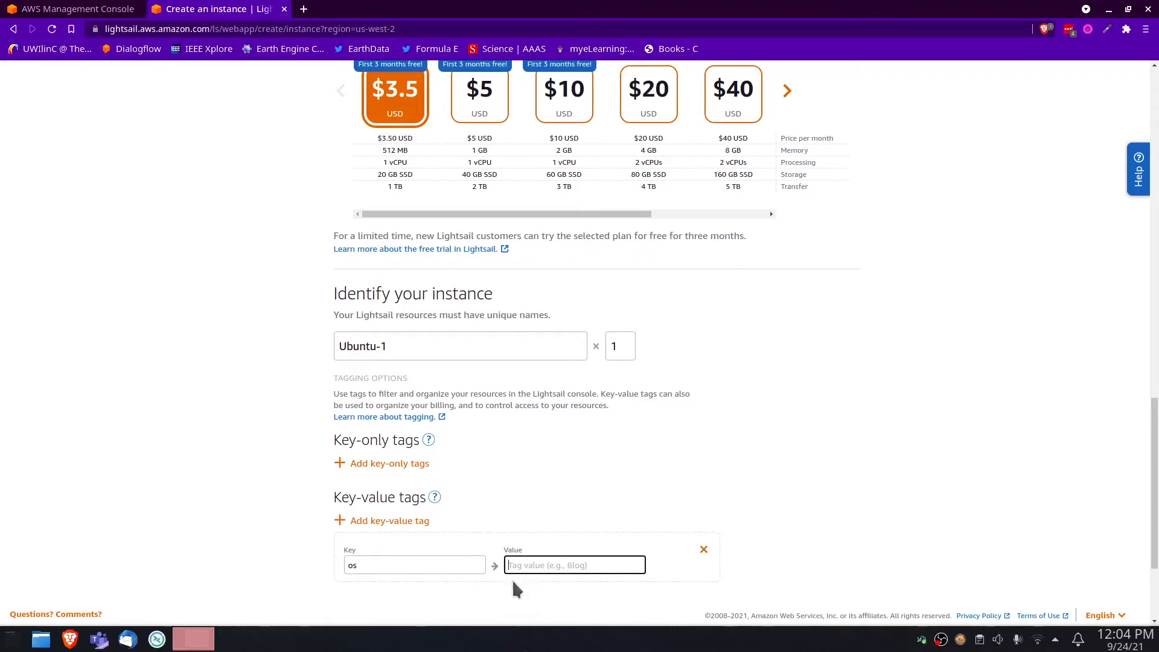
pyautogui.click(531, 572)
pyautogui.write('lin')
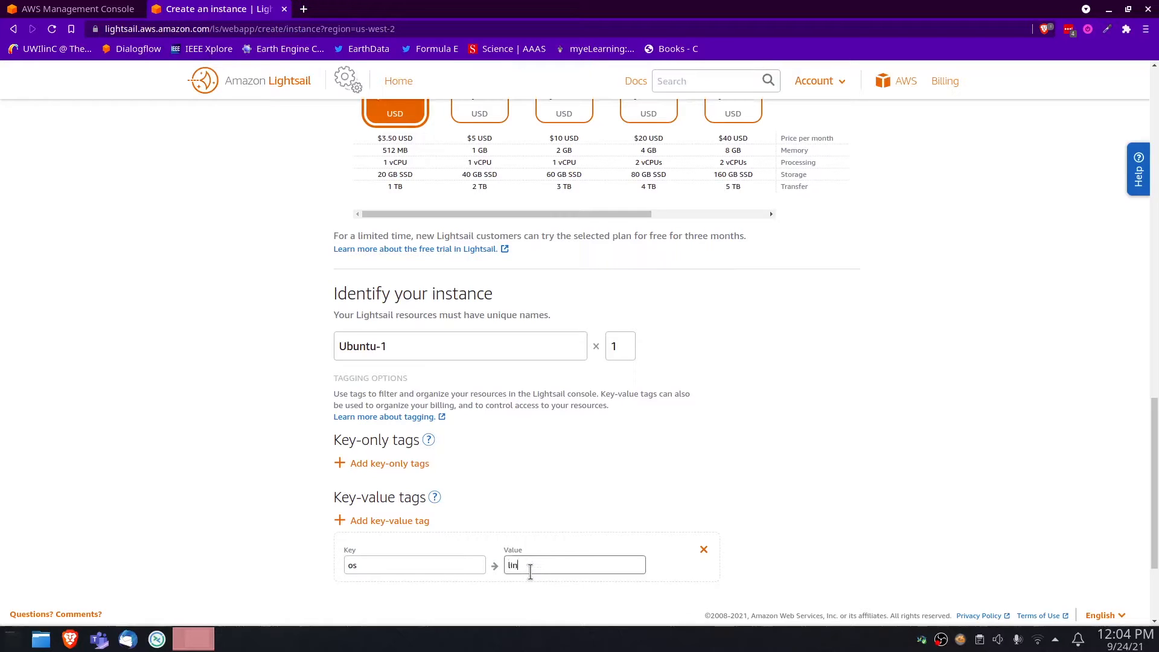
pyautogui.write('ux')
pyautogui.scroll(-5, 928, 367)
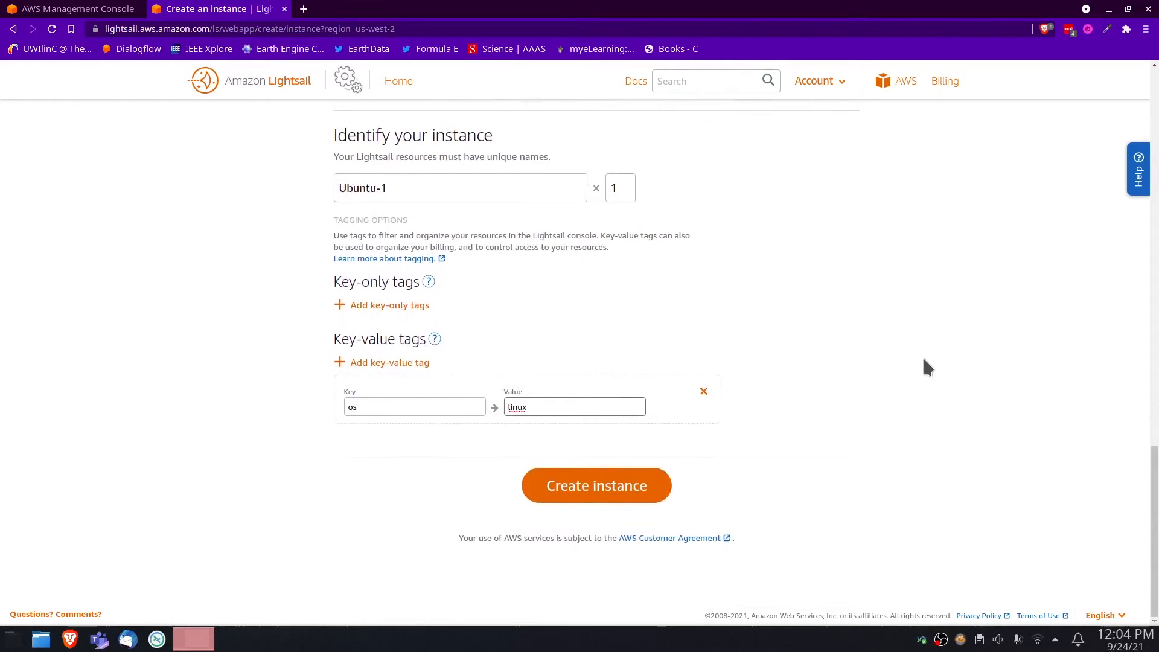
pyautogui.click(638, 489)
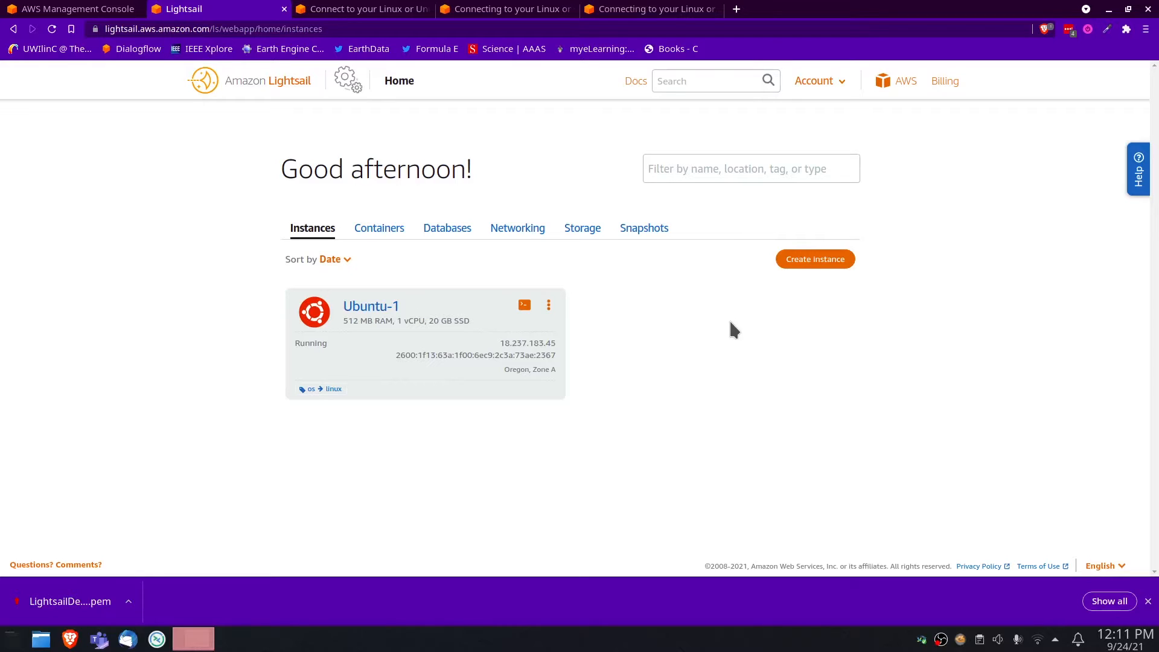
# Download the account's default Oregon (us-west-2) SSH key to the Desktop as LightsailDefaultKey-us-west-2.pem
pyautogui.click(828, 81)
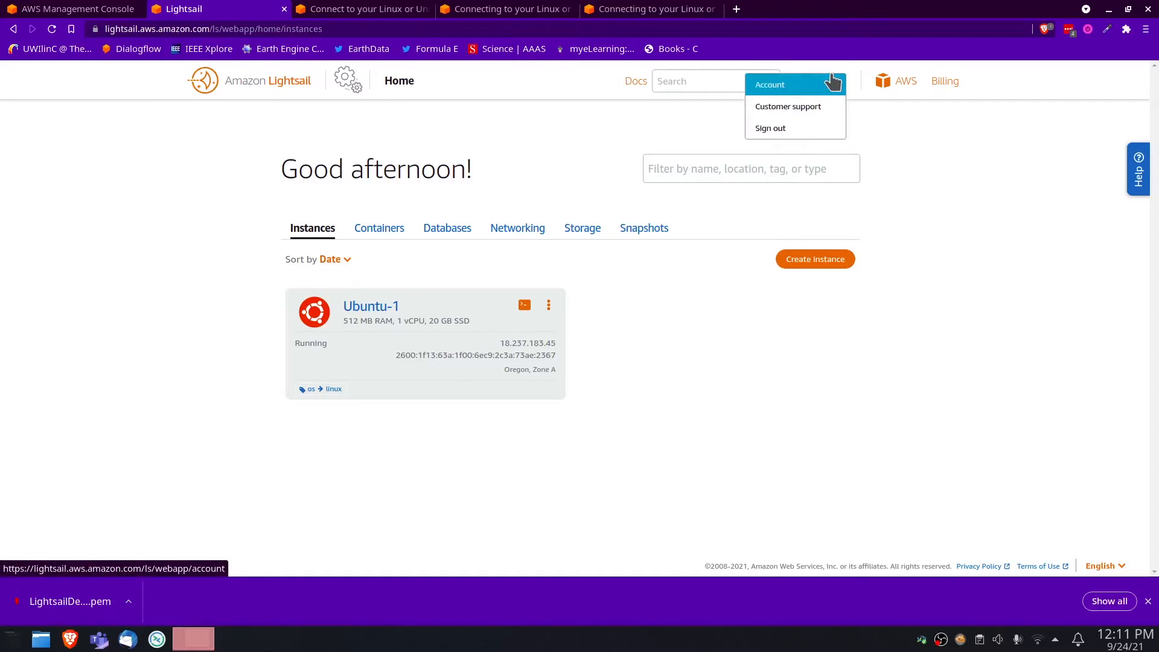
pyautogui.click(786, 88)
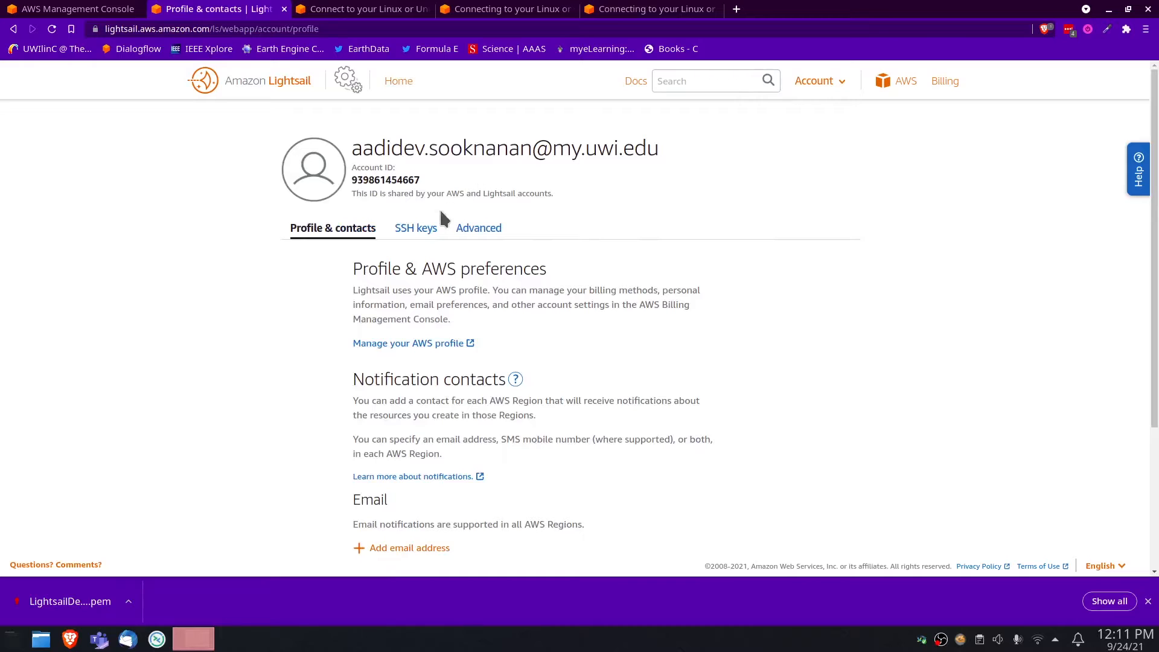
pyautogui.click(408, 227)
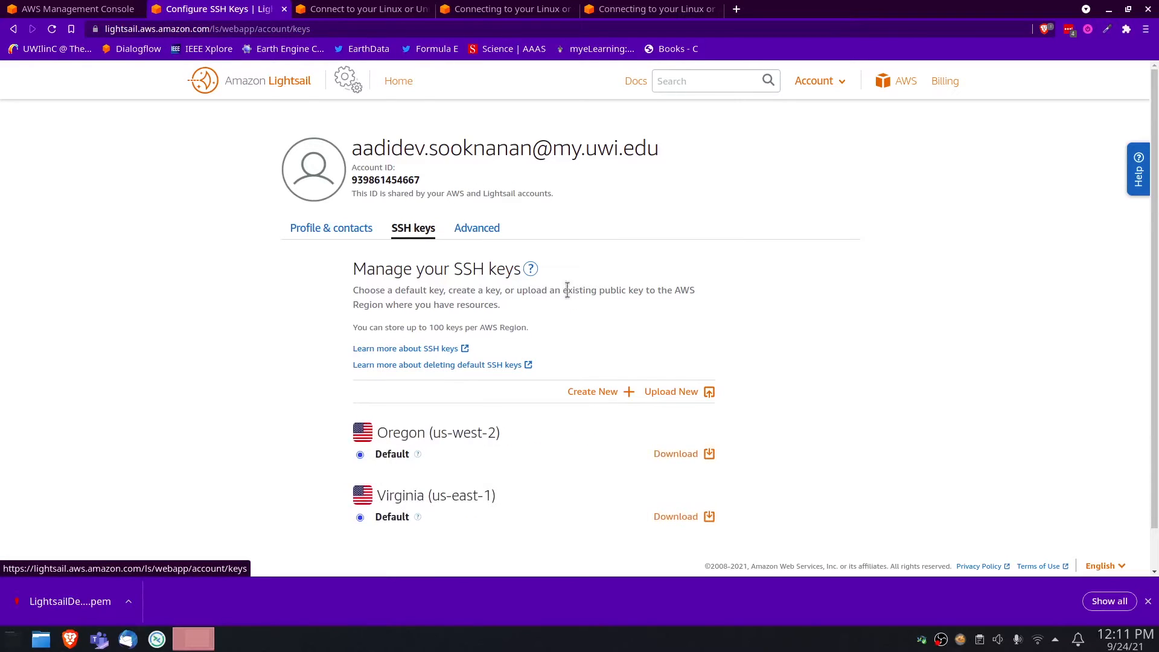
pyautogui.scroll(-1, 766, 383)
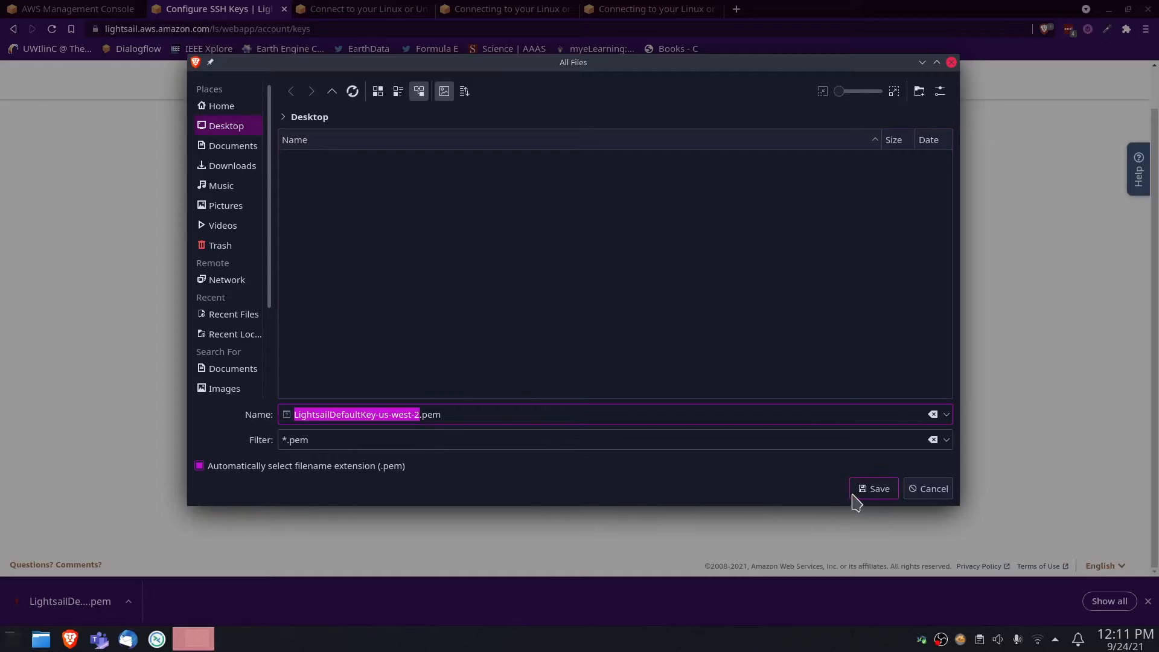
pyautogui.click(875, 488)
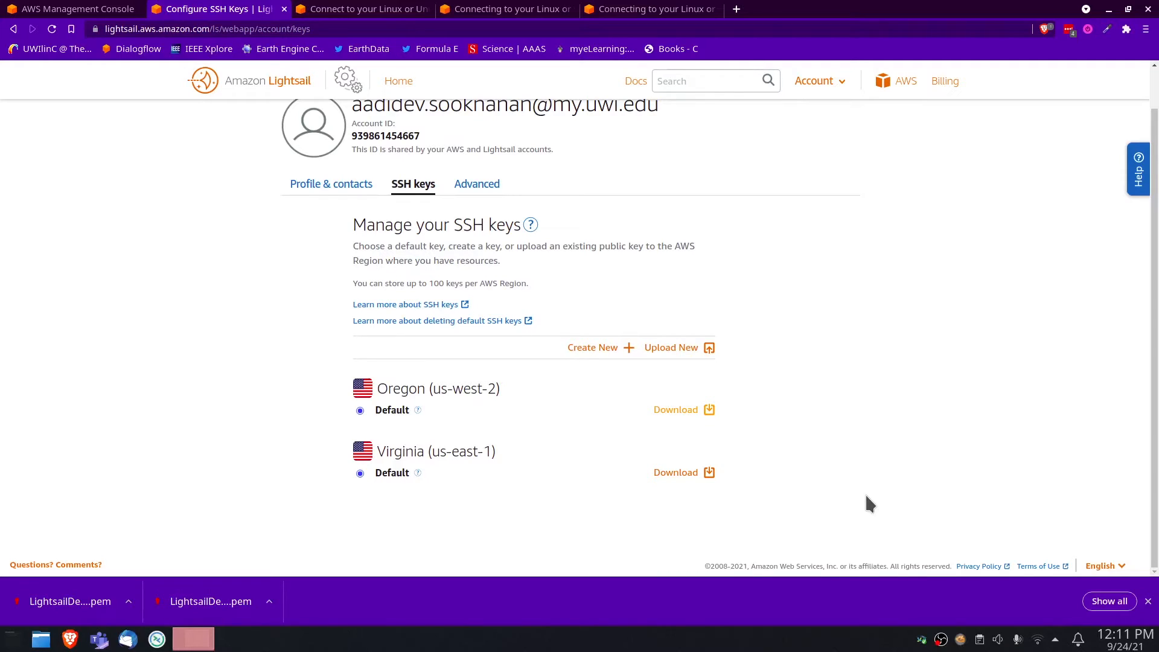
# Switch to an empty virtual desktop, open a Konsole terminal and change to the Desktop directory
pyautogui.press('ctrl+super+Right')
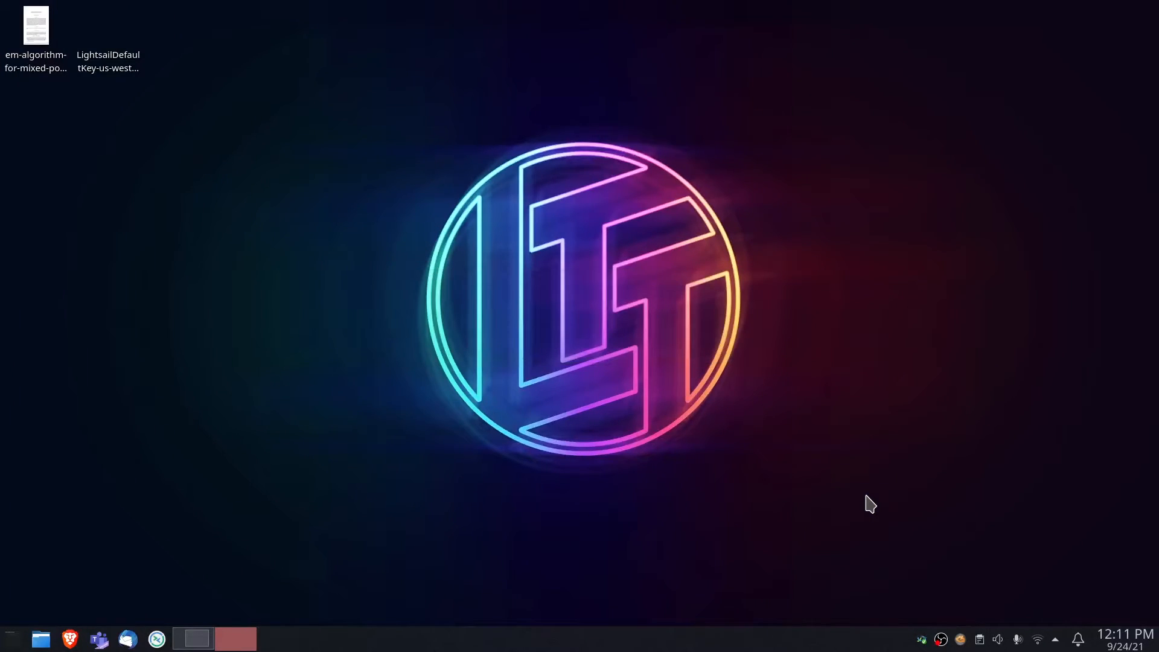
pyautogui.hotkey('ctrl', 'alt', 't')
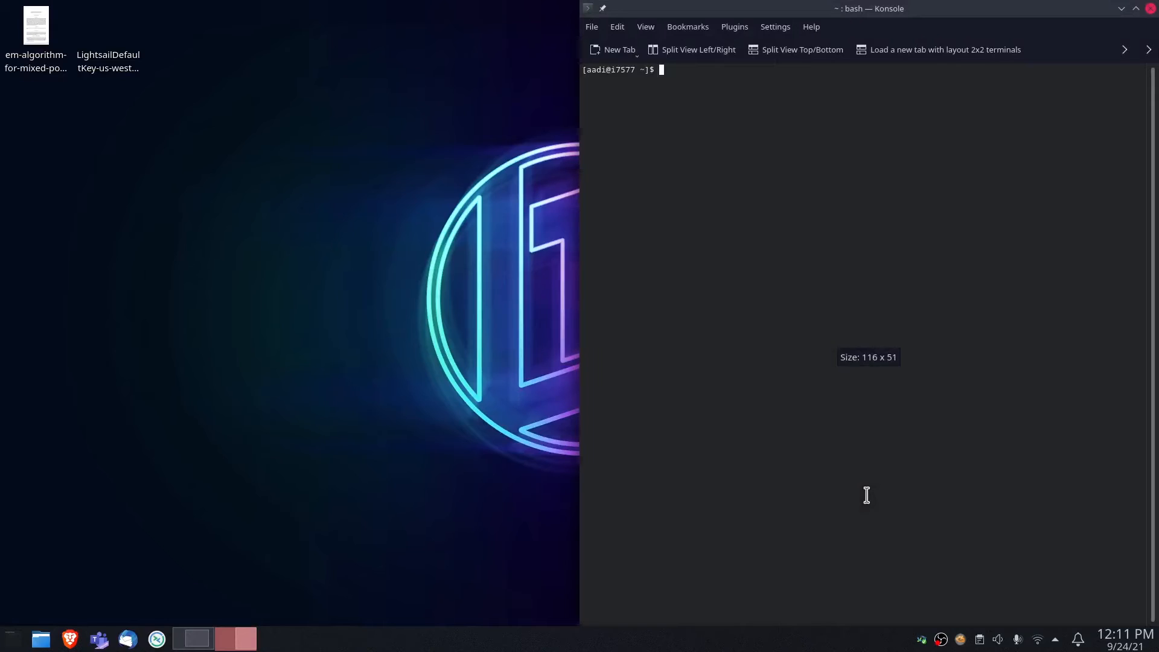
pyautogui.write('cd Desk')
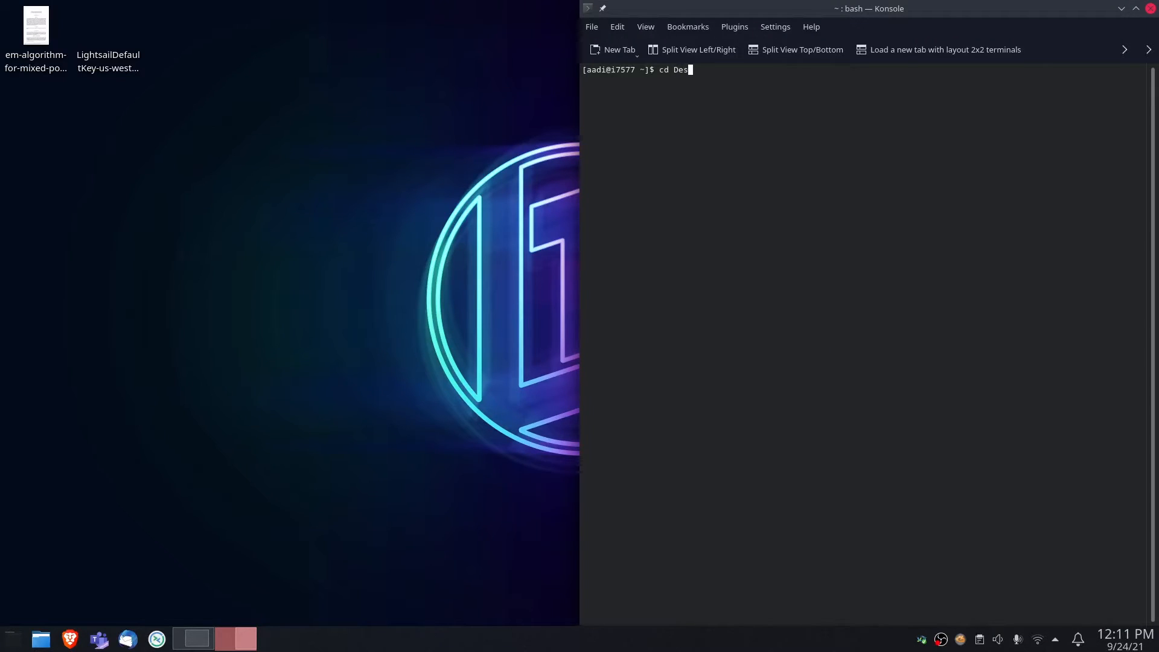
pyautogui.write('top')
pyautogui.press('Return')
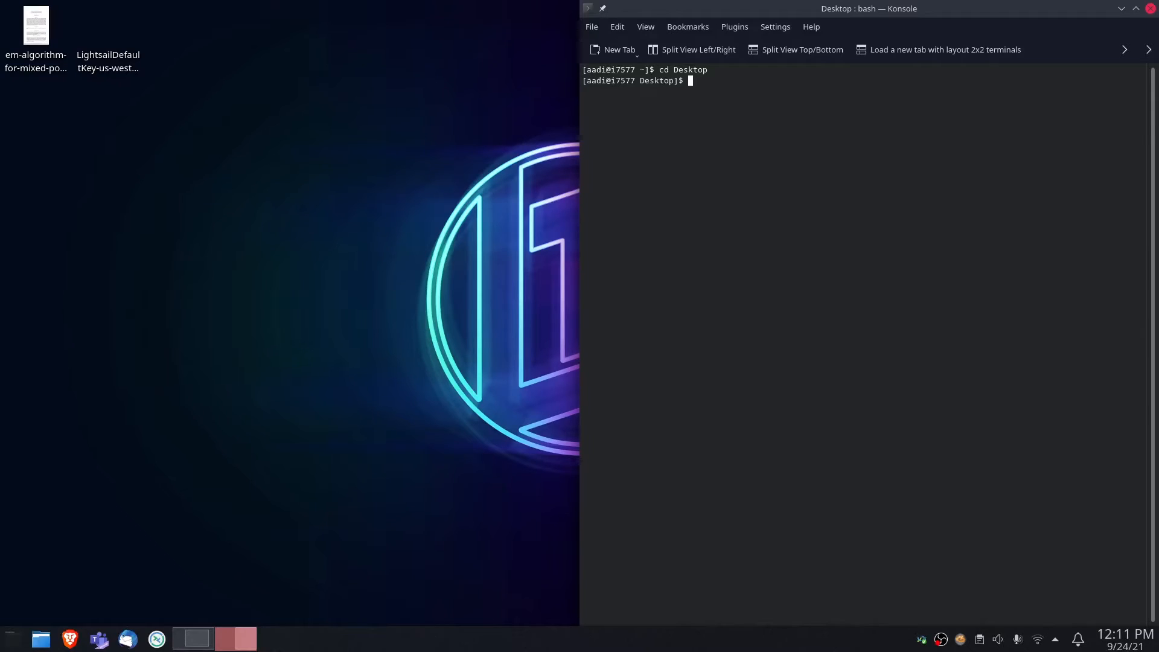
# Restrict the .pem key files in the Desktop directory to mode 600 with sudo chmod, authorising with the account password
pyautogui.write('sudo chmo')
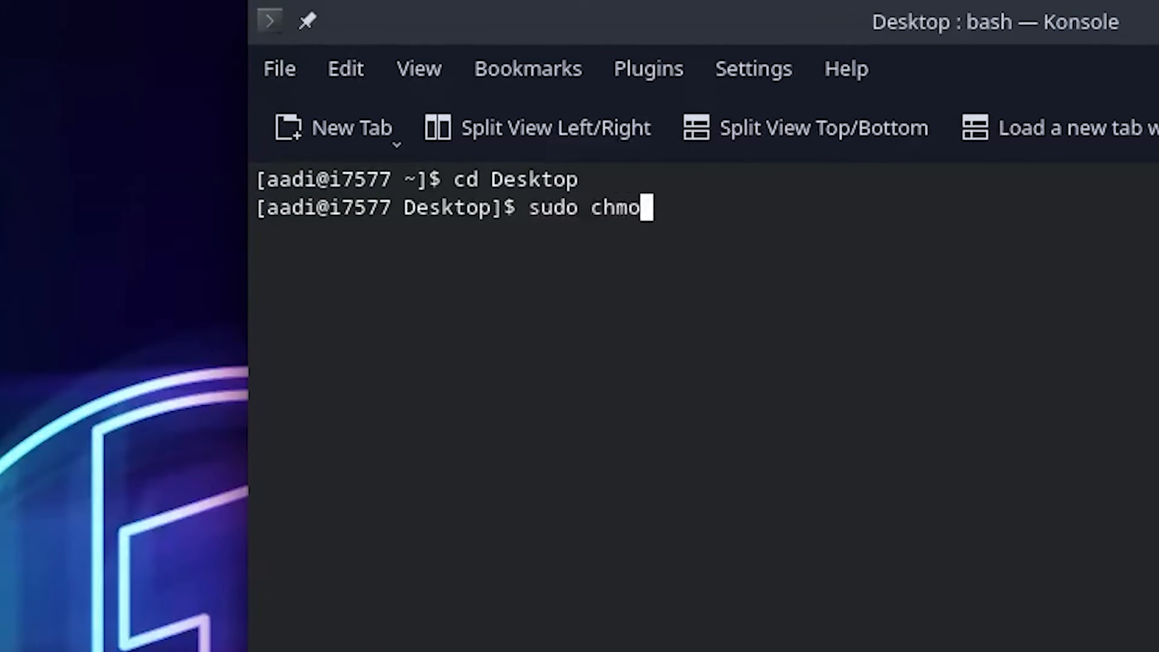
pyautogui.write('d')
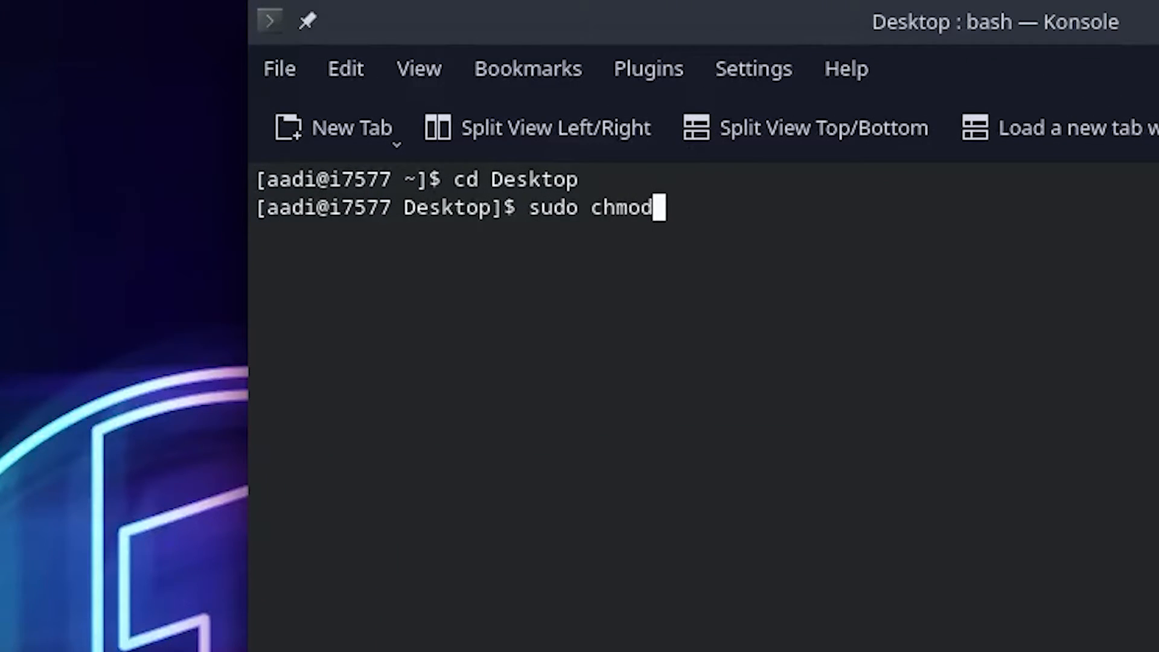
pyautogui.write(' 600')
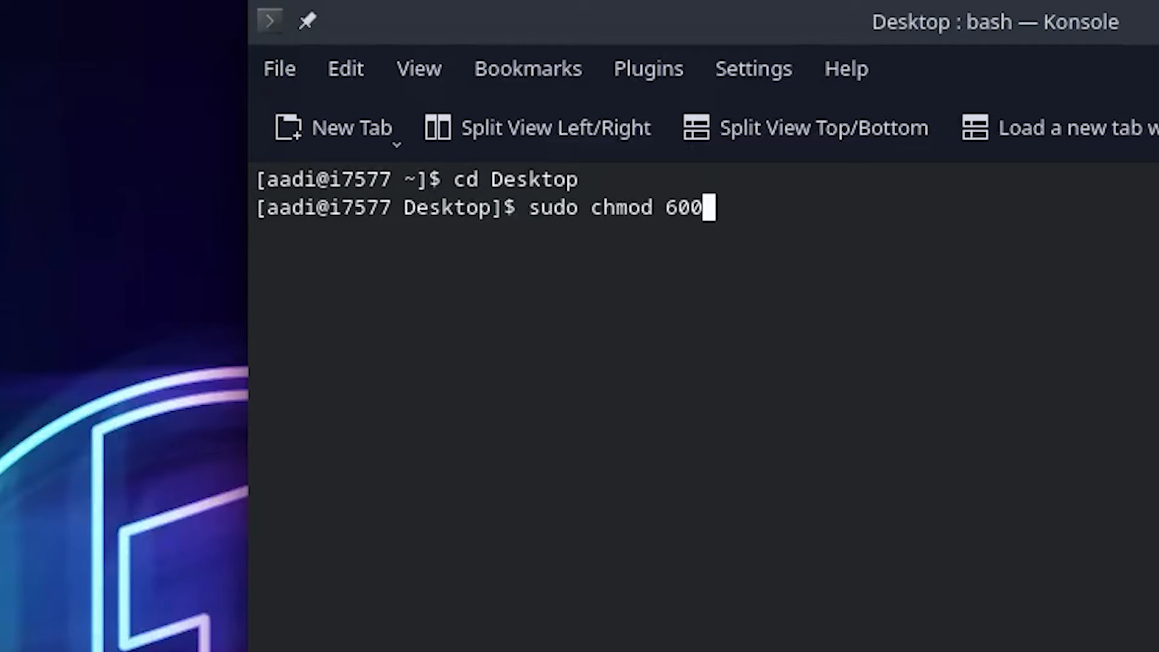
pyautogui.write('*/')
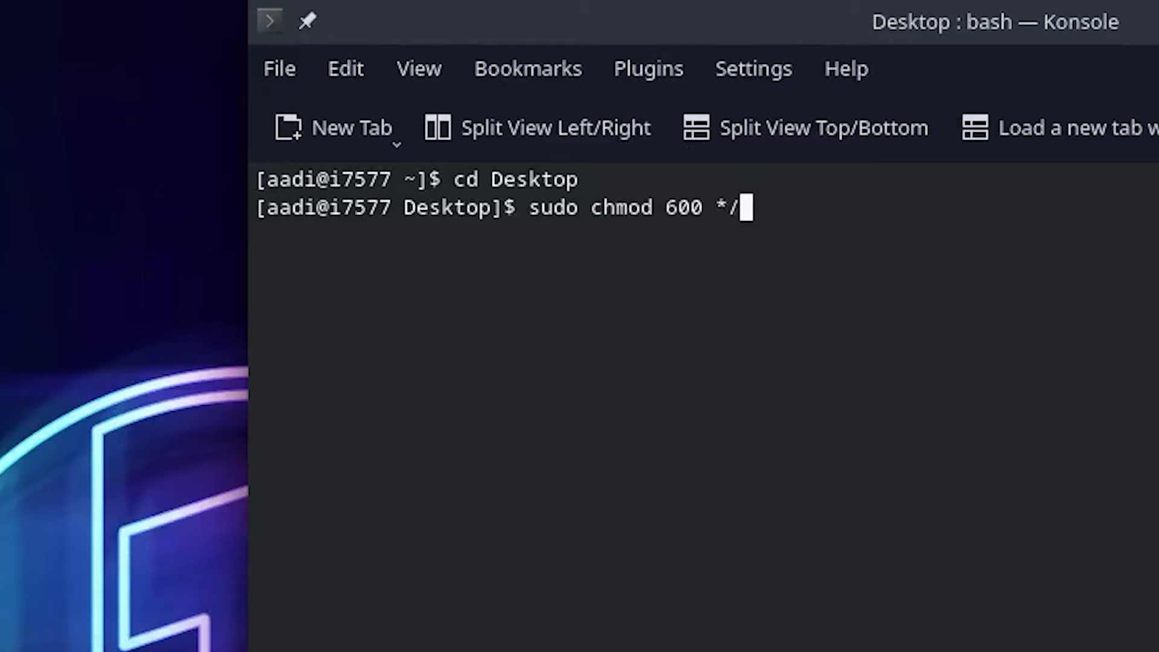
pyautogui.press('BackSpace')
pyautogui.write('.pem')
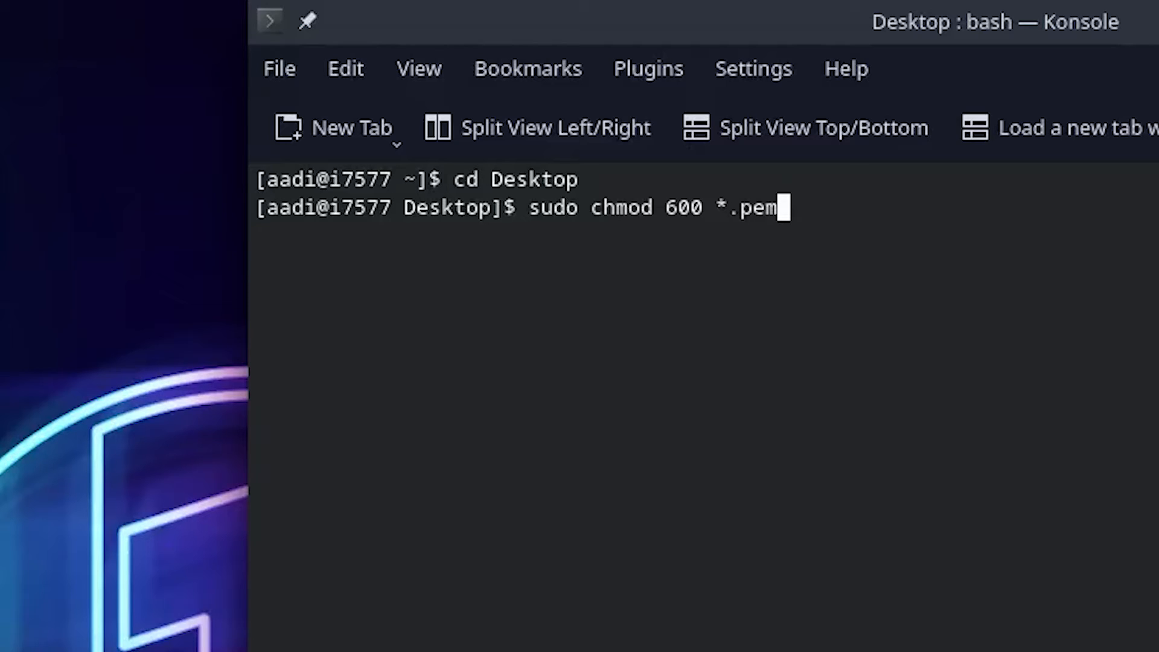
pyautogui.press('Return')
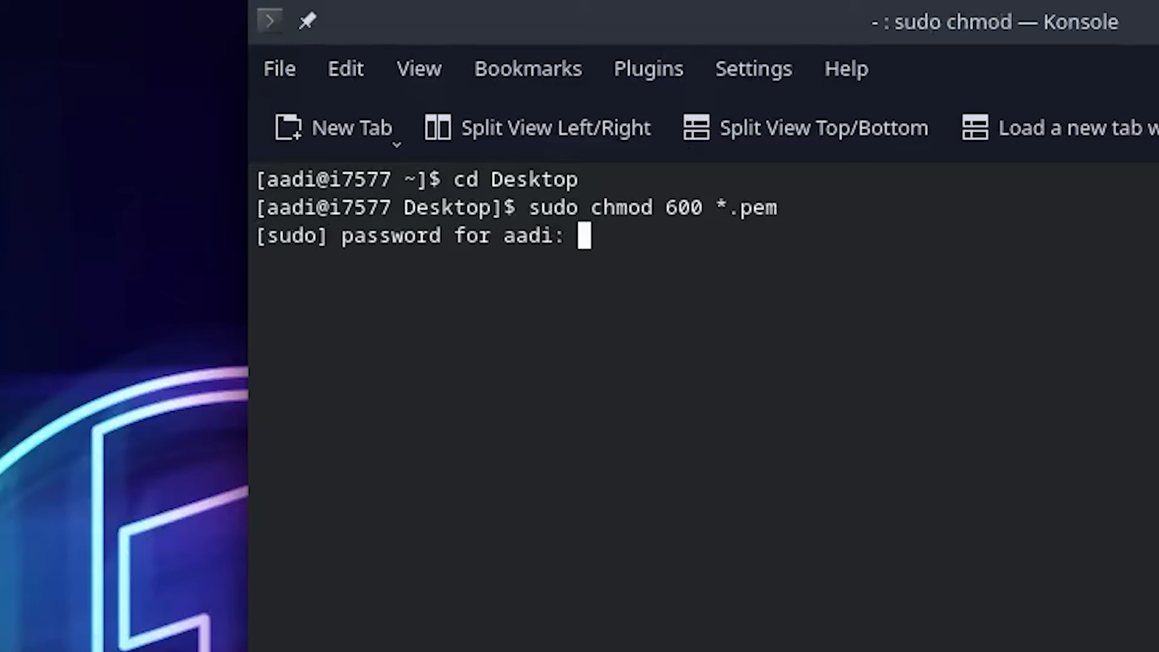
pyautogui.press('Return')
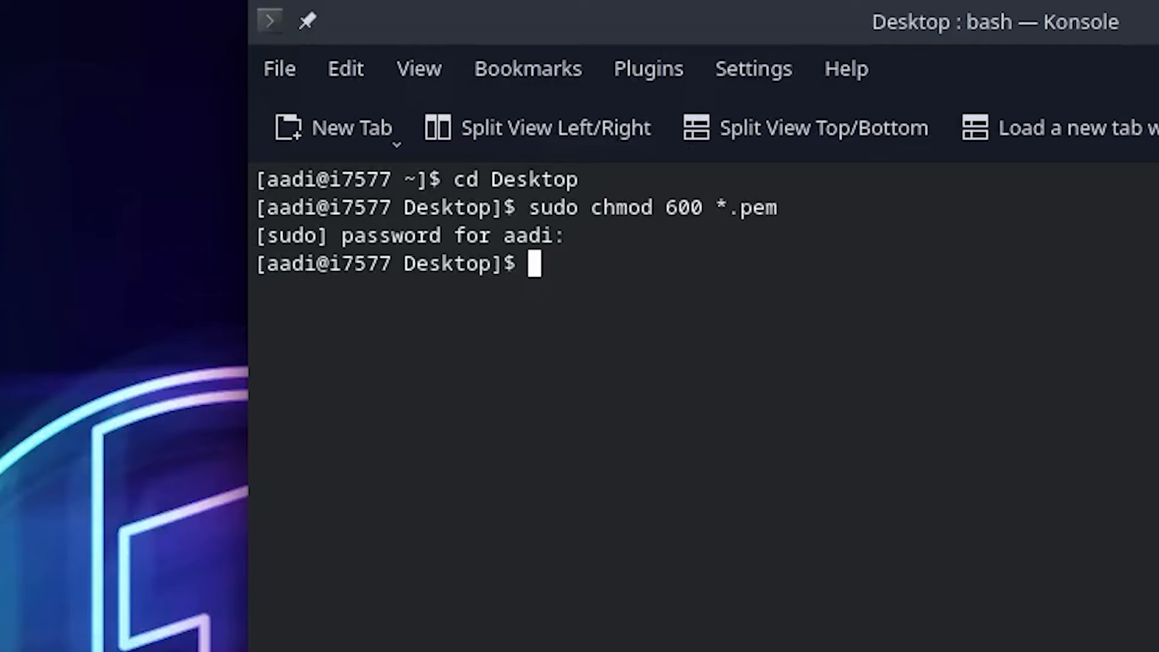
# Write the beginning of an SSH command that uses the .pem file as its identity key: ssh -i *.pem
pyautogui.write('ssh -i')
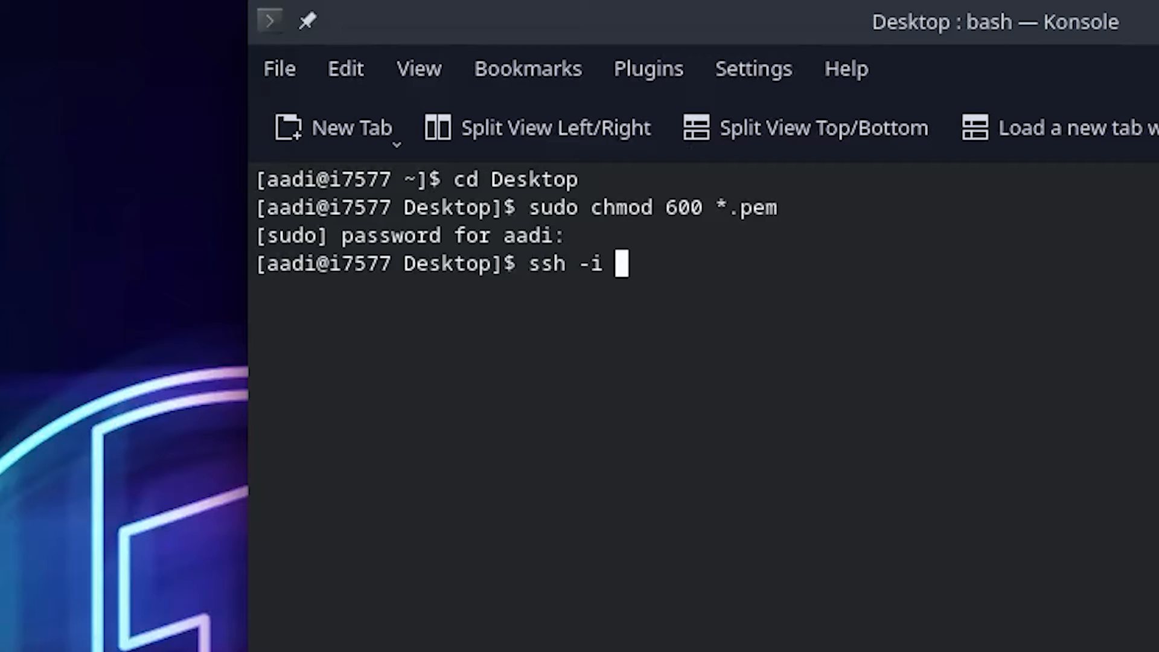
pyautogui.write(' *.pem')
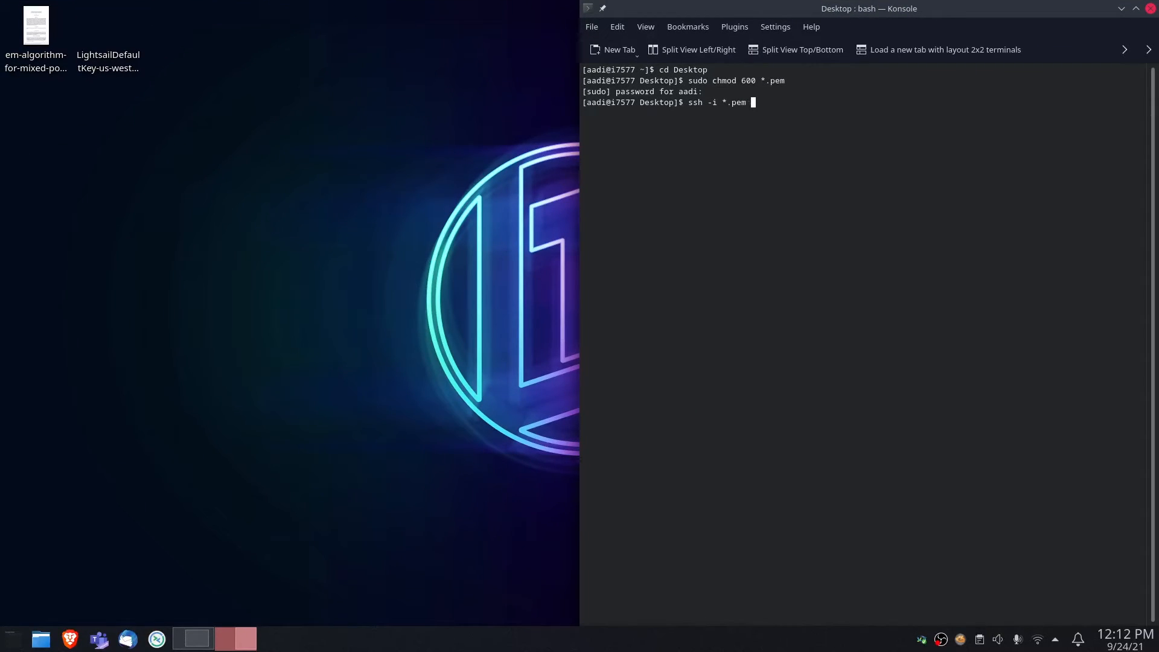
# Switch to the browser, open the Ubuntu-1 instance's page from the Lightsail home and copy its public IP
pyautogui.hotkey('alt', 'Tab')
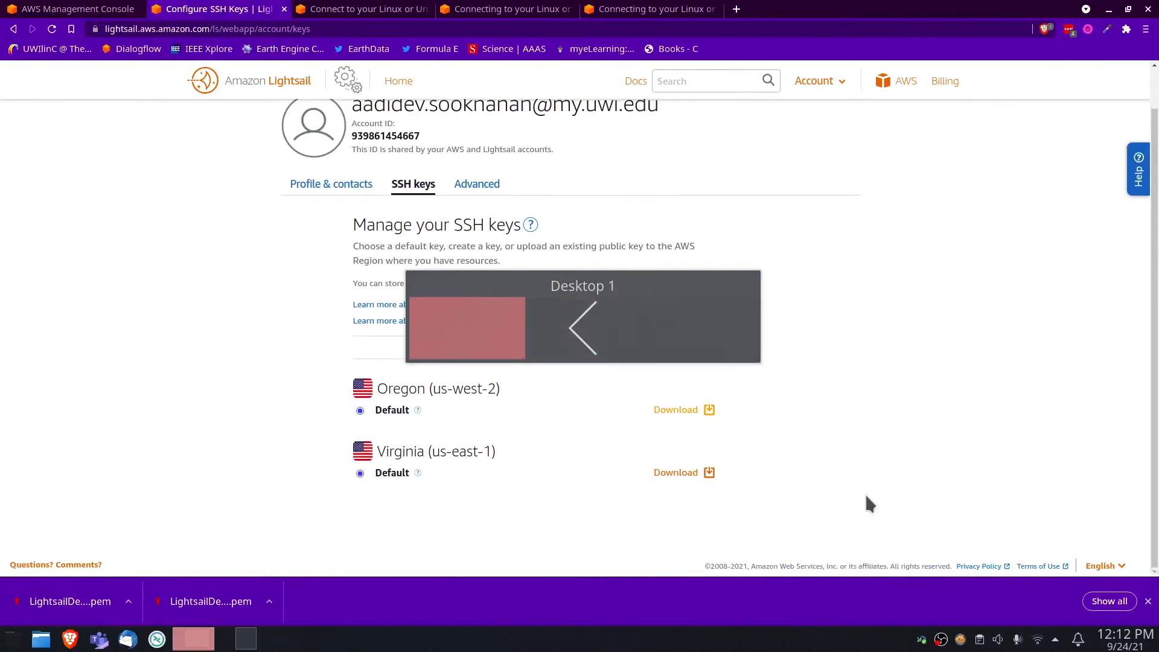
pyautogui.click(273, 82)
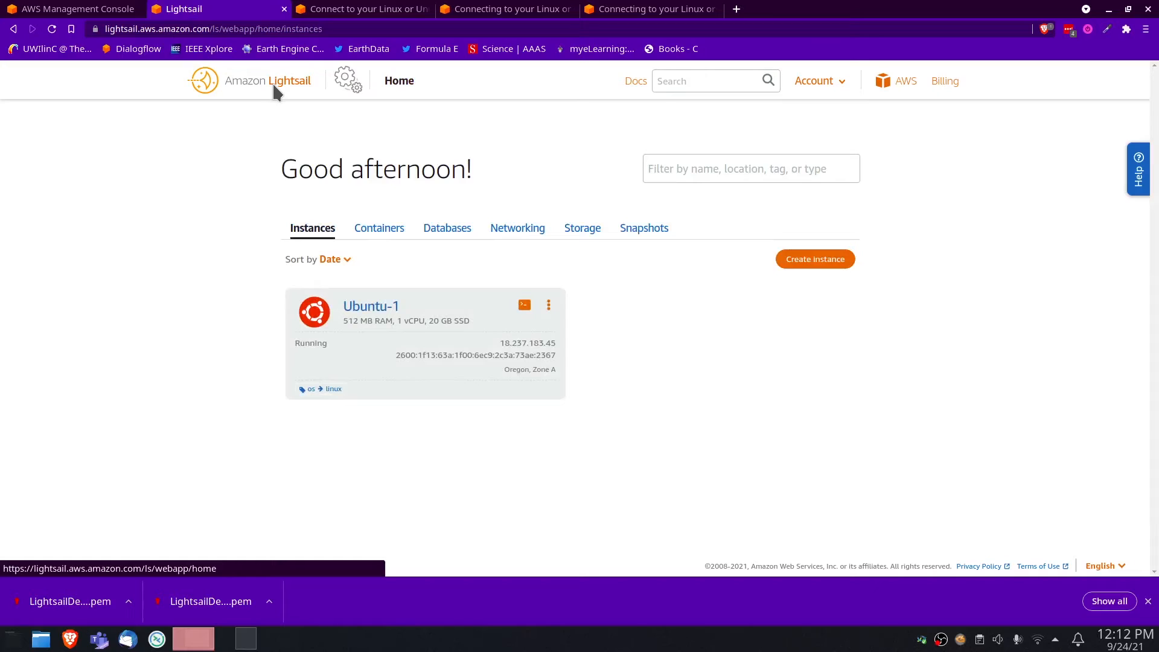
pyautogui.click(362, 308)
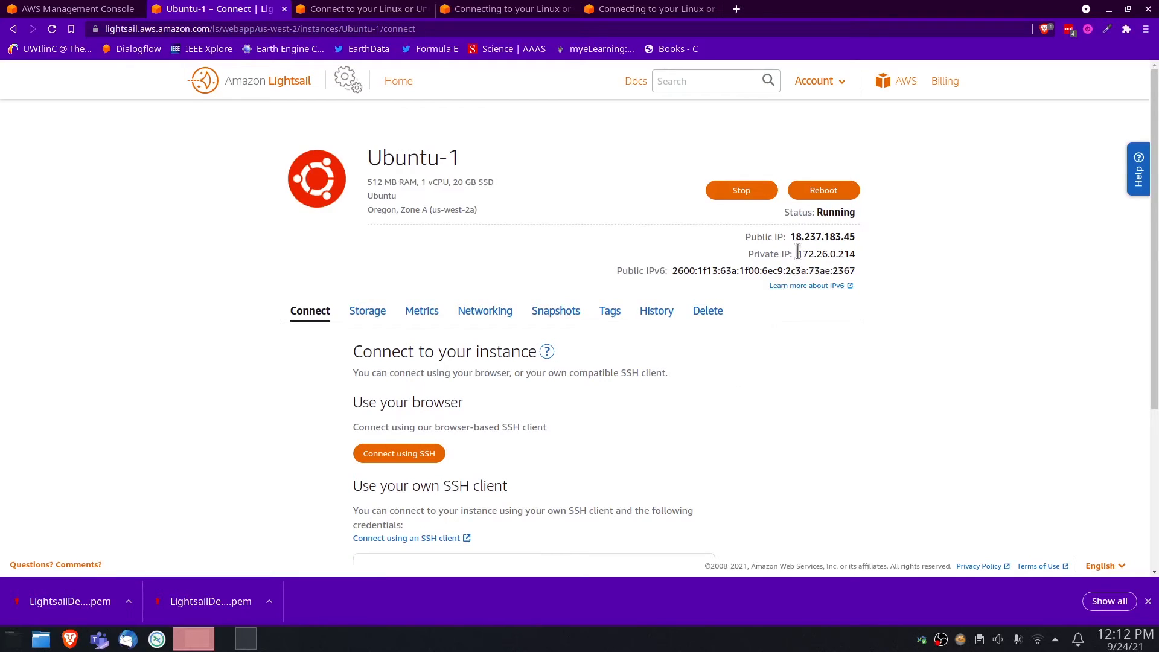
pyautogui.moveTo(792, 237); pyautogui.dragTo(888, 238)
pyautogui.hotkey('ctrl', 'c')
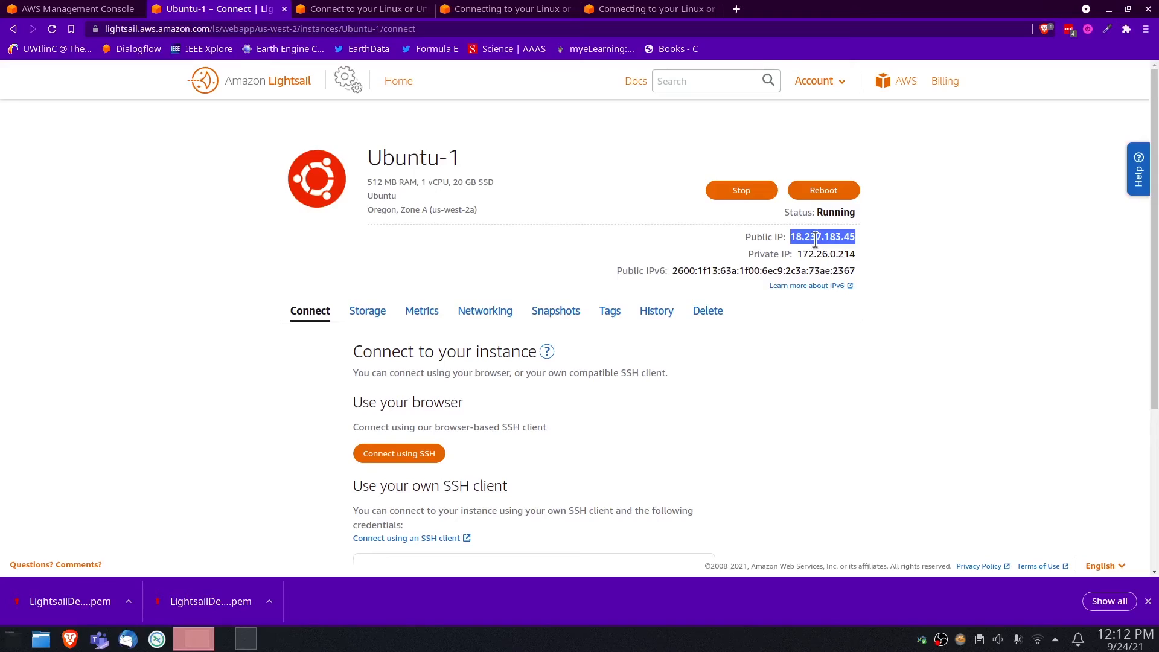
pyautogui.press('ctrl+super+Right')
pyautogui.write('ubuntu@')
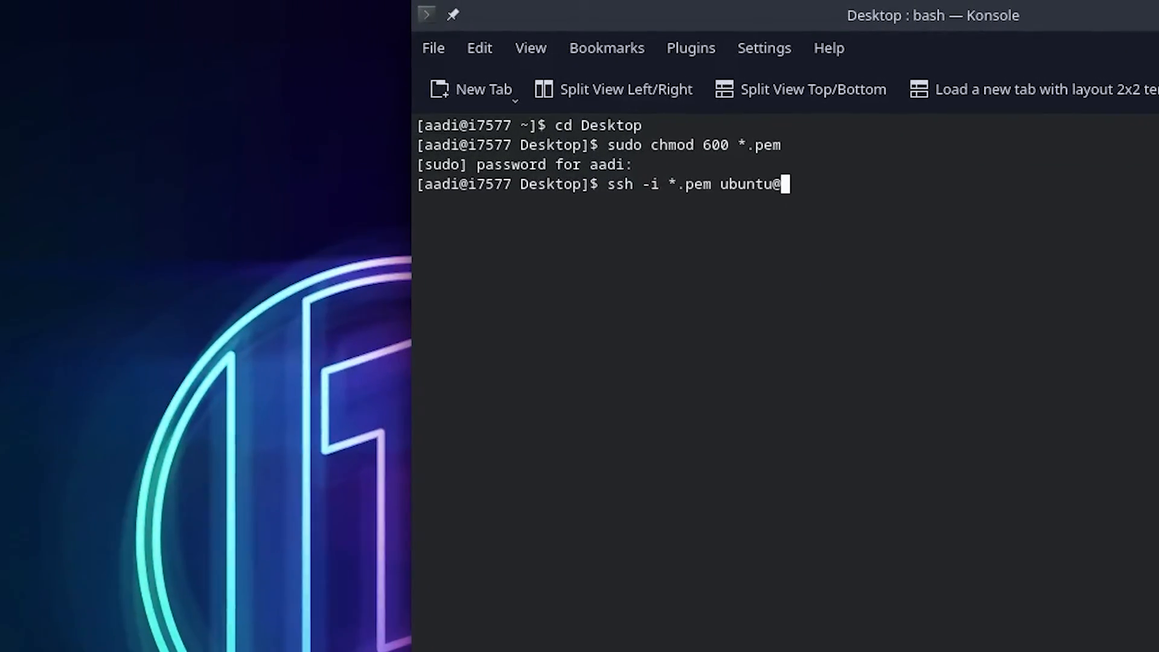
pyautogui.hotkey('ctrl', 'shift', 'v')
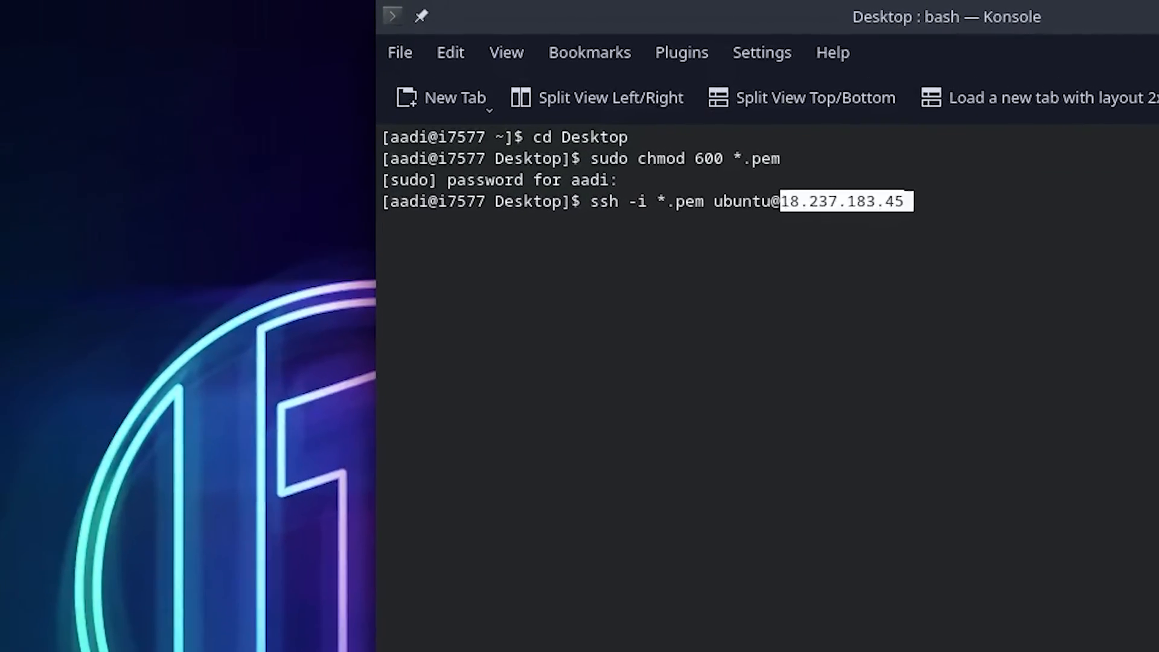
pyautogui.press('Return')
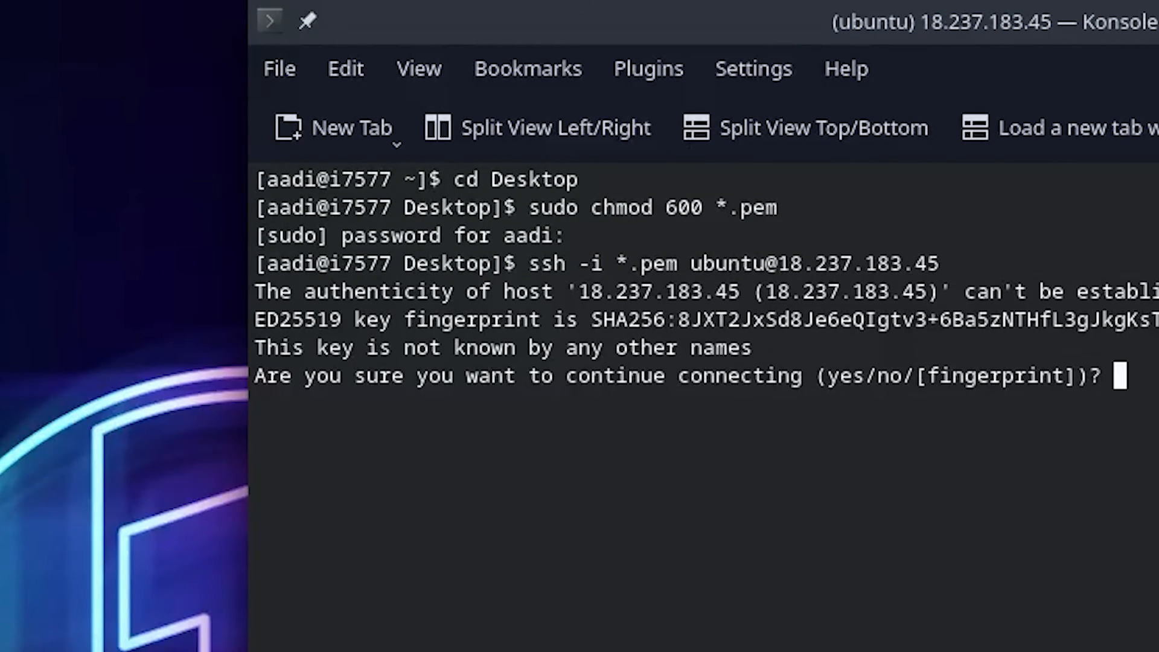
pyautogui.write('yes')
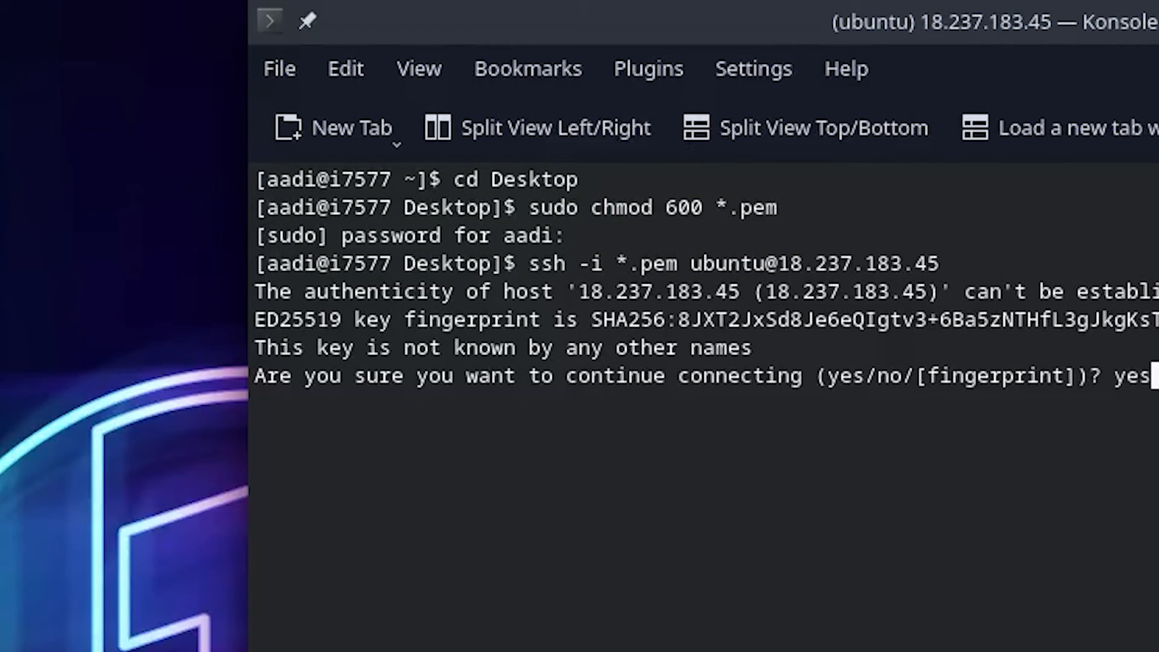
pyautogui.press('Return')
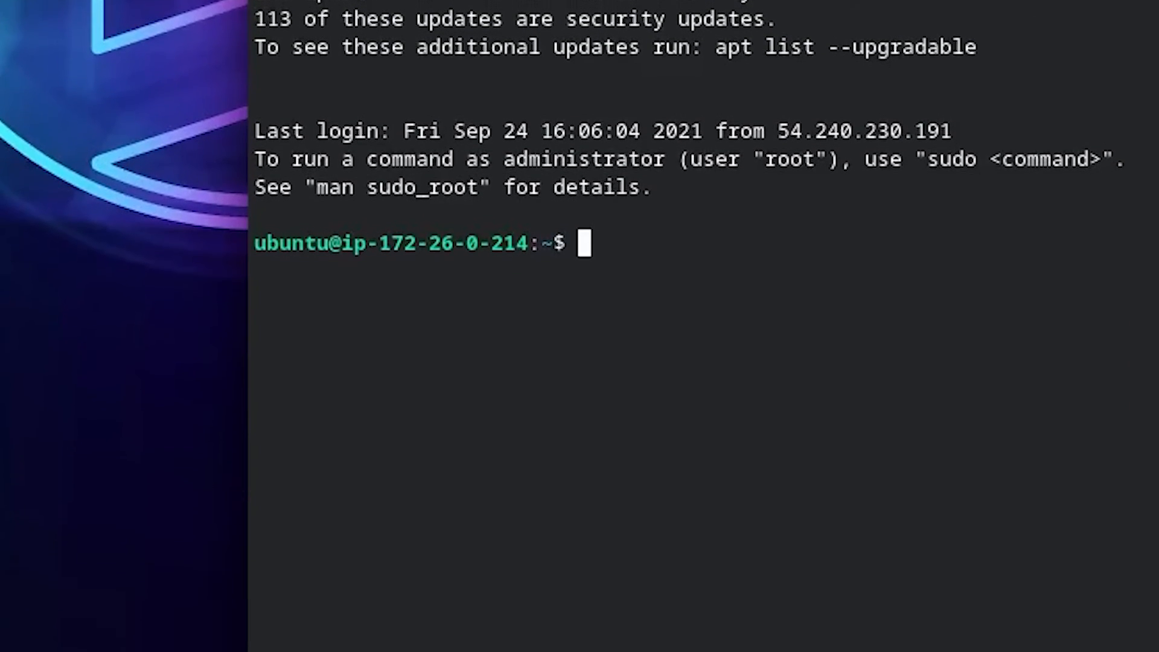
# Check the instance's distribution and kernel version with lsb_release -a and uname -v
pyautogui.write('lsb_')
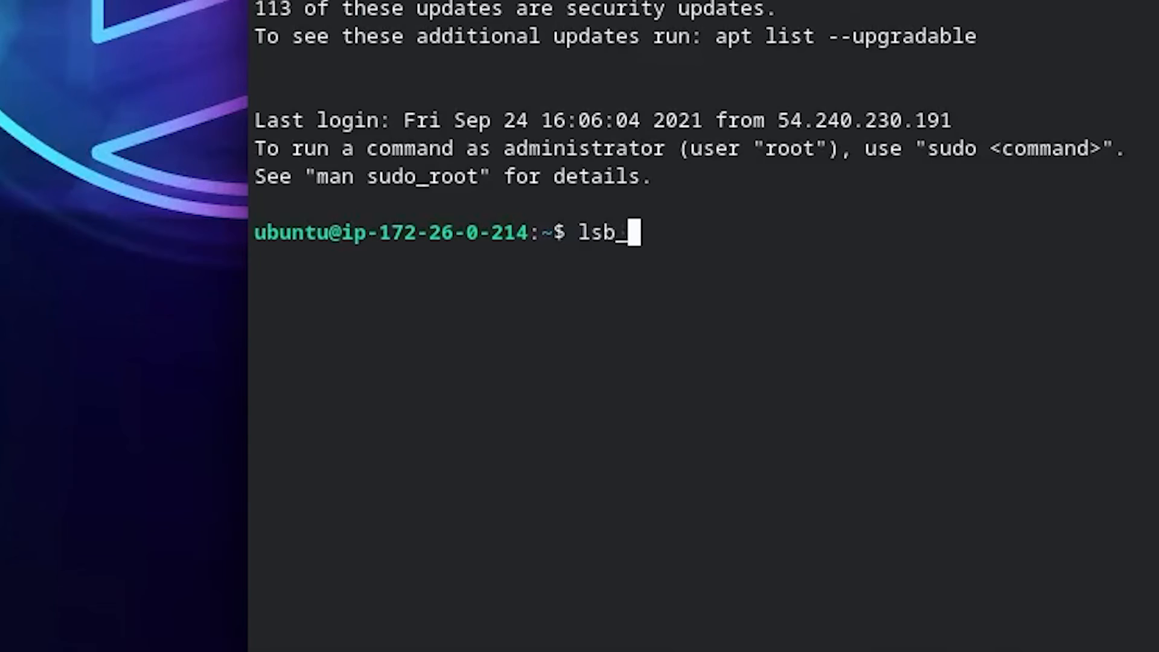
pyautogui.write('release -a')
pyautogui.press('Return')
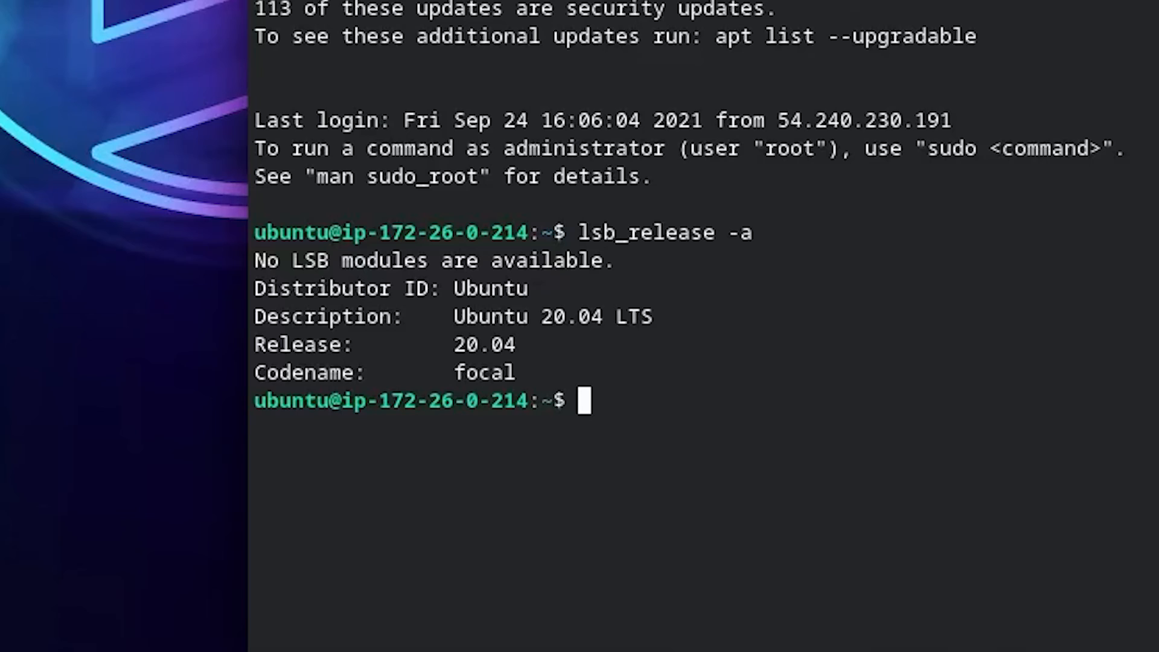
pyautogui.write('uname -v')
pyautogui.press('Return')
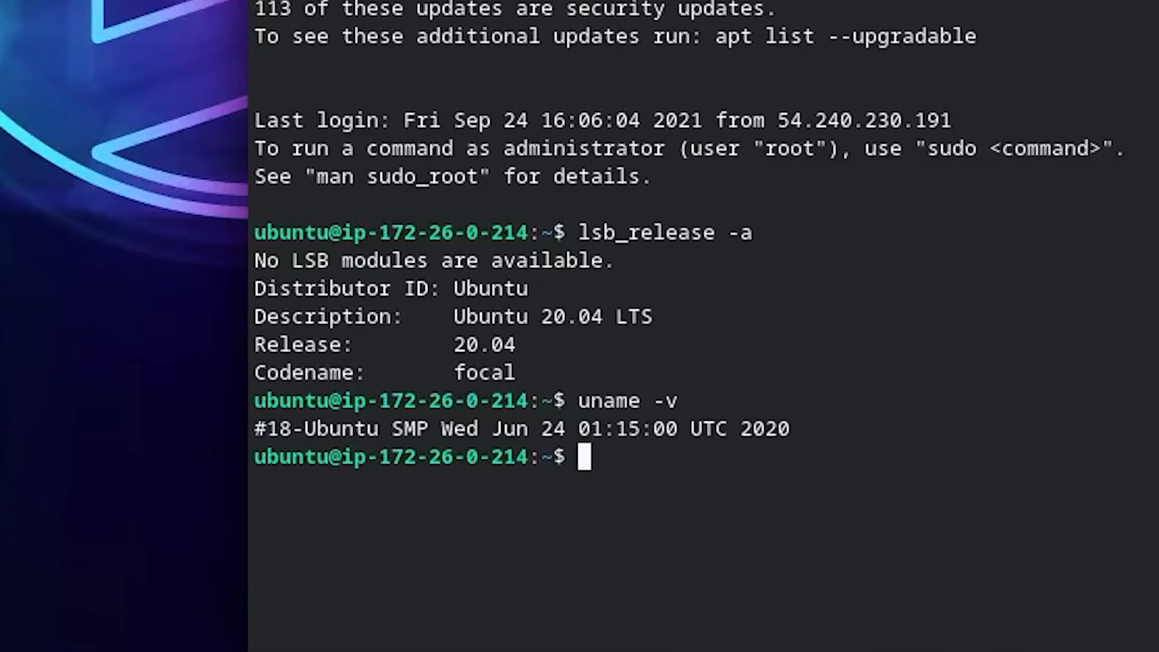
# List the instance's hardware with sudo lshw and examine the memory, CPU and firmware sections of the output
pyautogui.write('su')
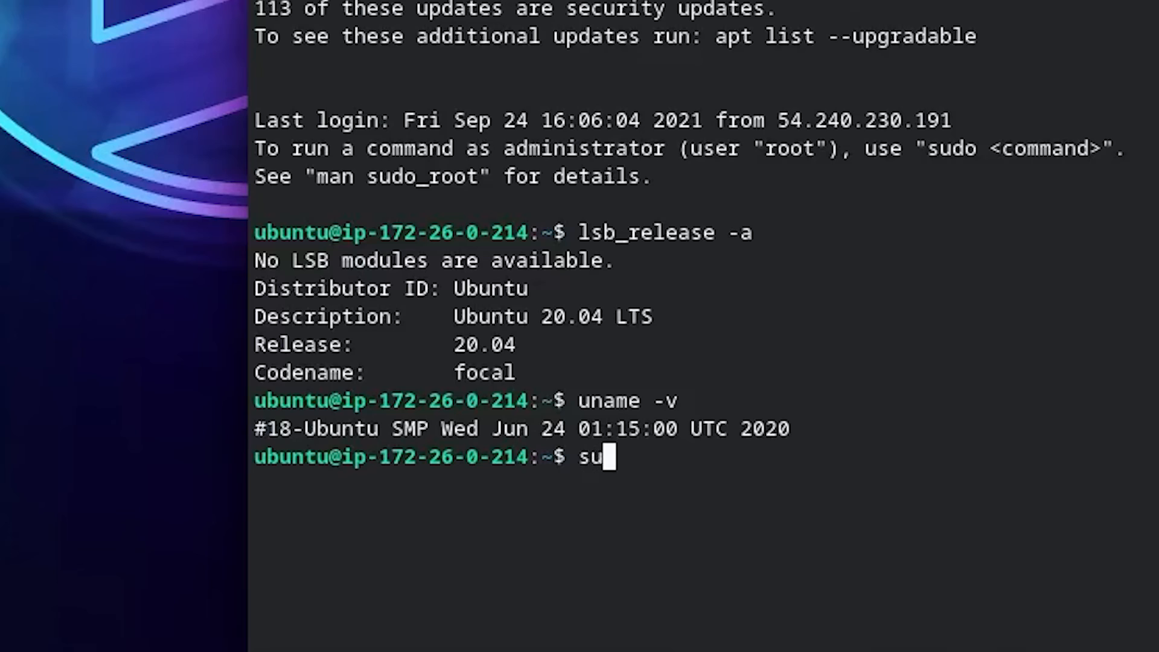
pyautogui.write('do lsh')
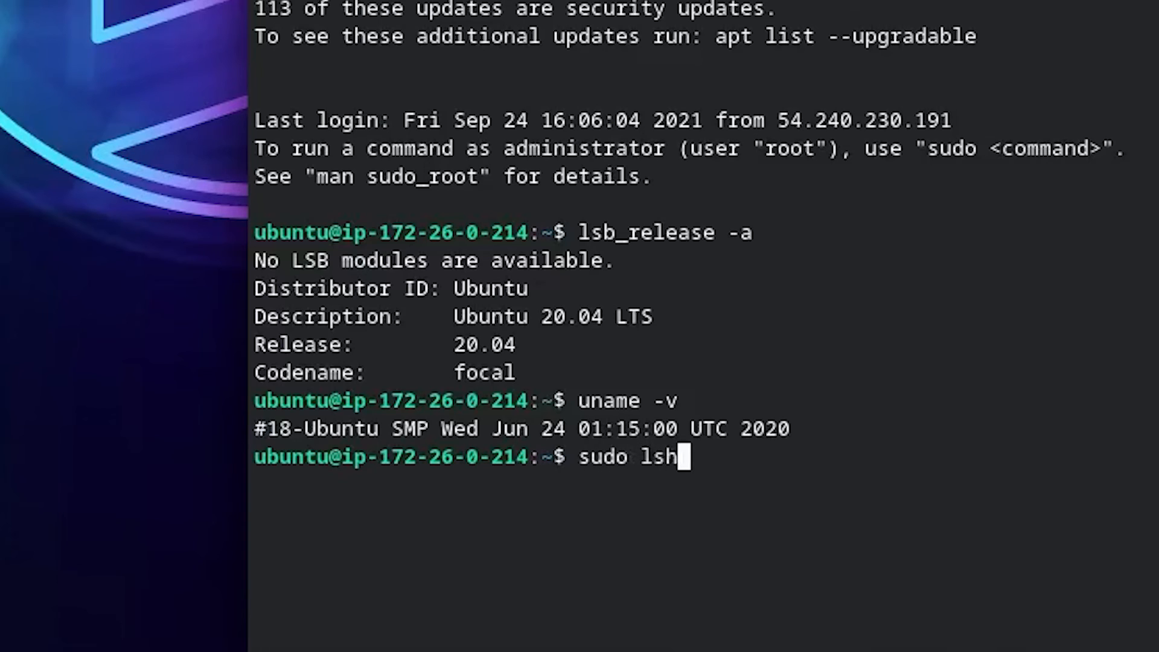
pyautogui.write('w')
pyautogui.press('Return')
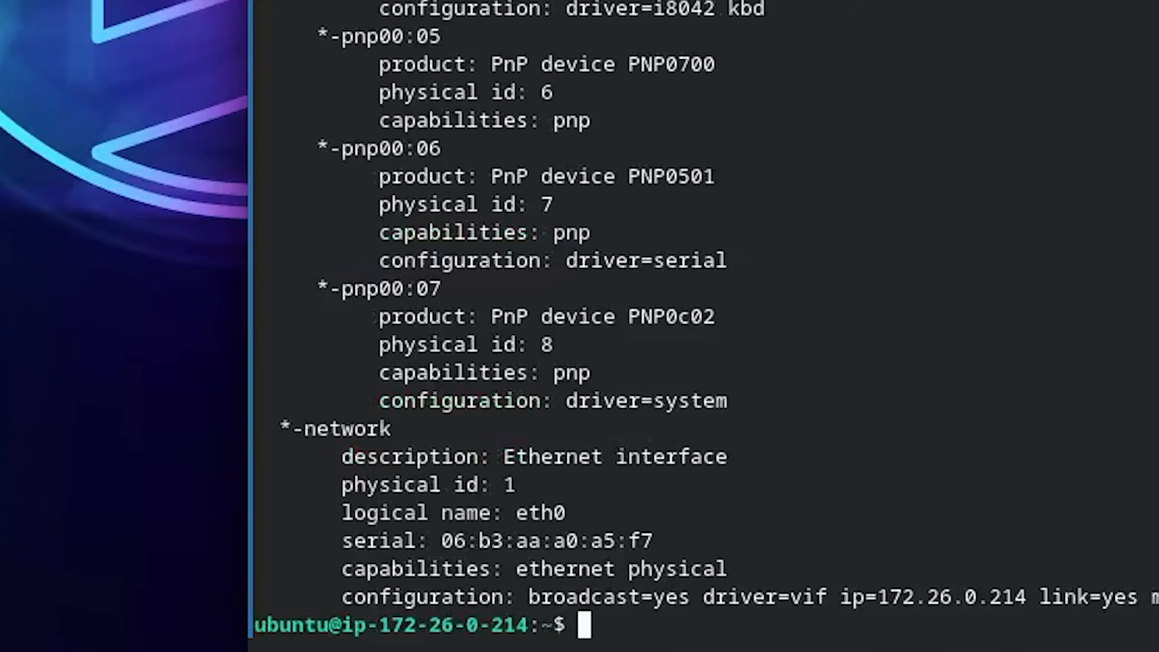
pyautogui.scroll(4, 1140, 175)
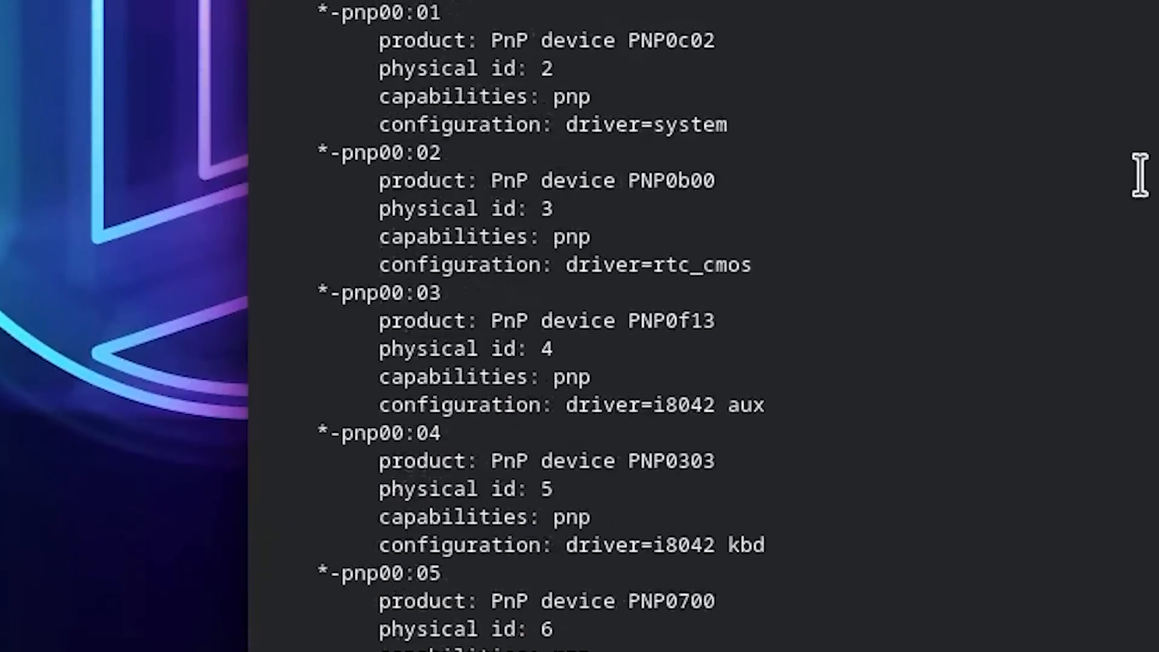
pyautogui.scroll(15, 1140, 176)
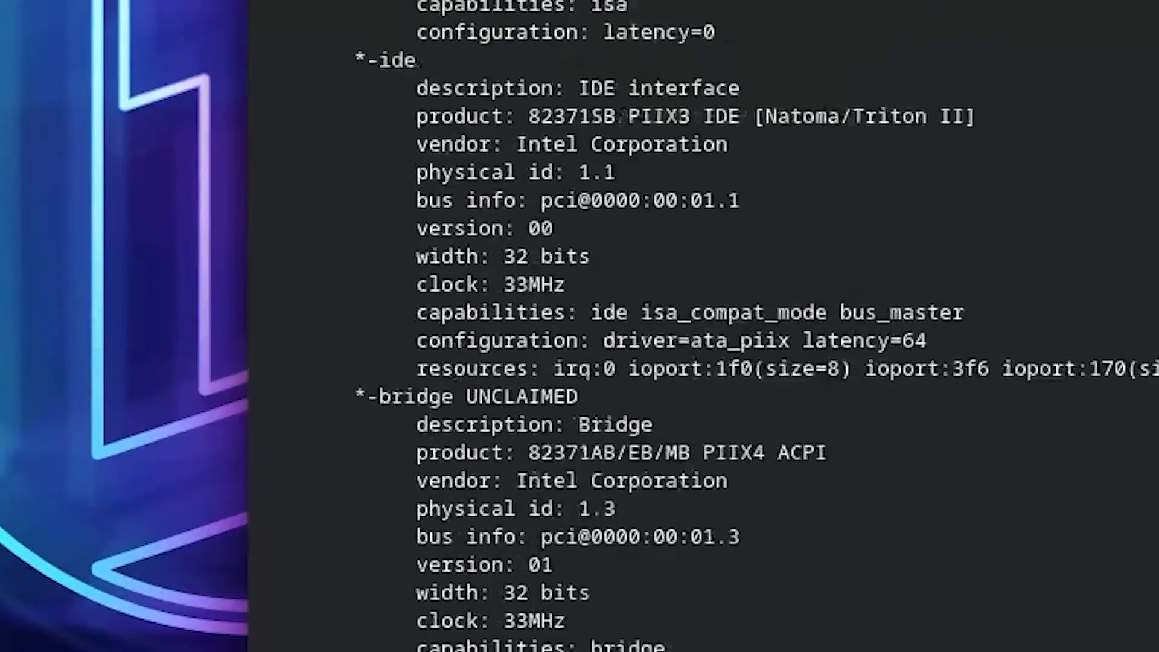
pyautogui.scroll(10, 1141, 175)
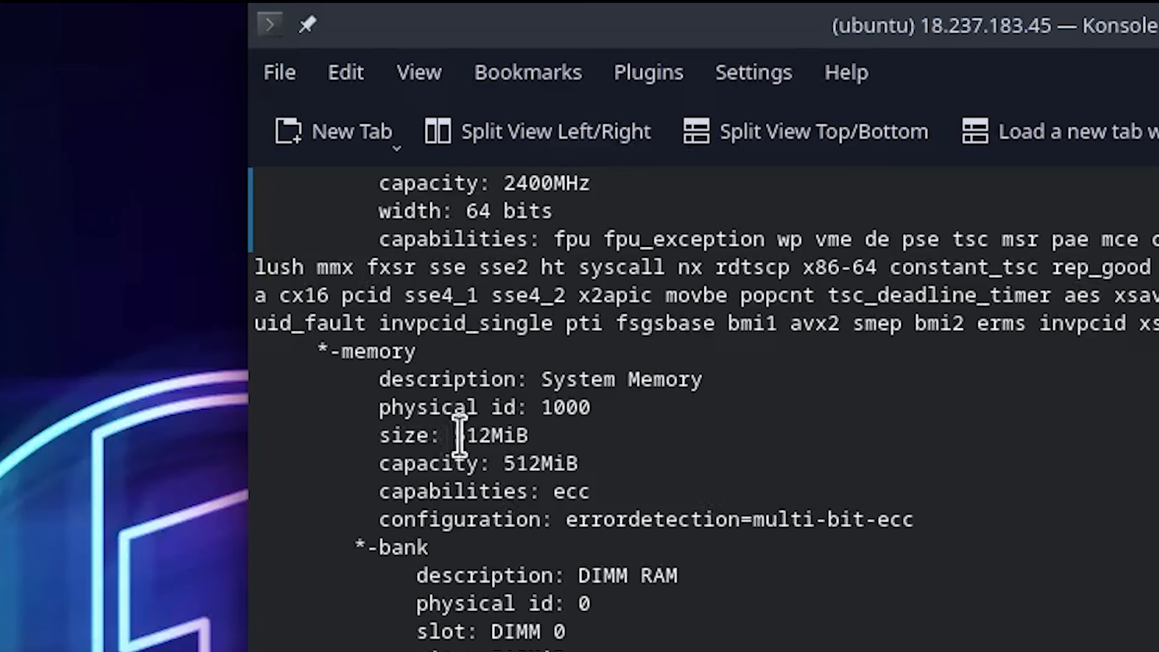
pyautogui.scroll(7, 994, 350)
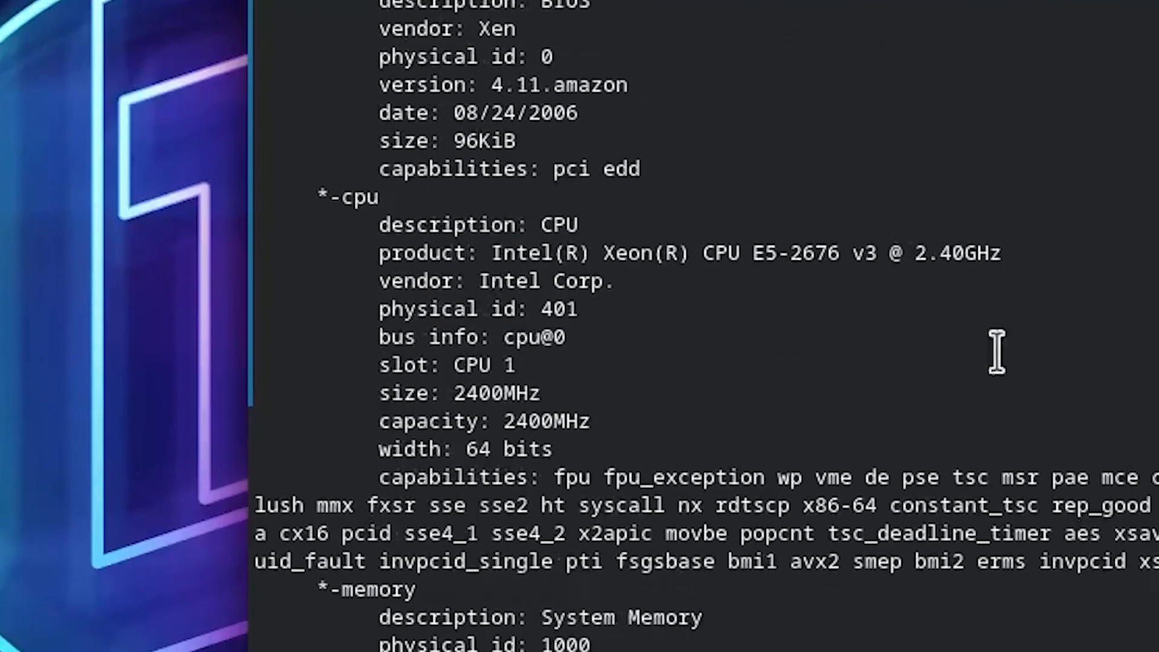
pyautogui.scroll(1, 1031, 261)
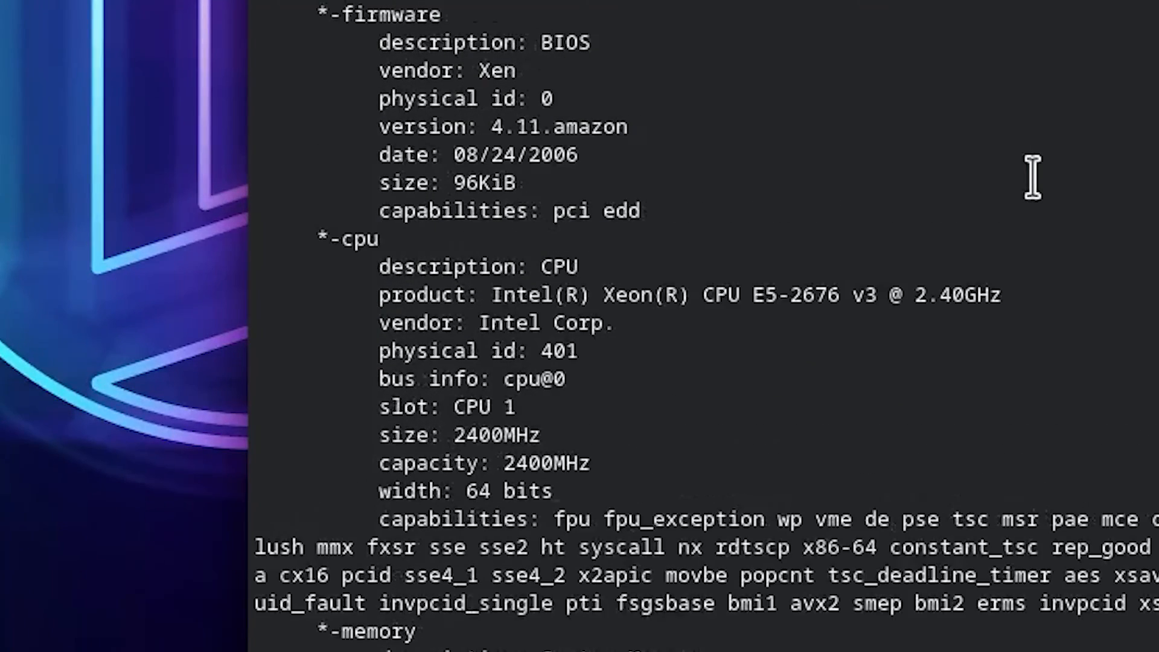